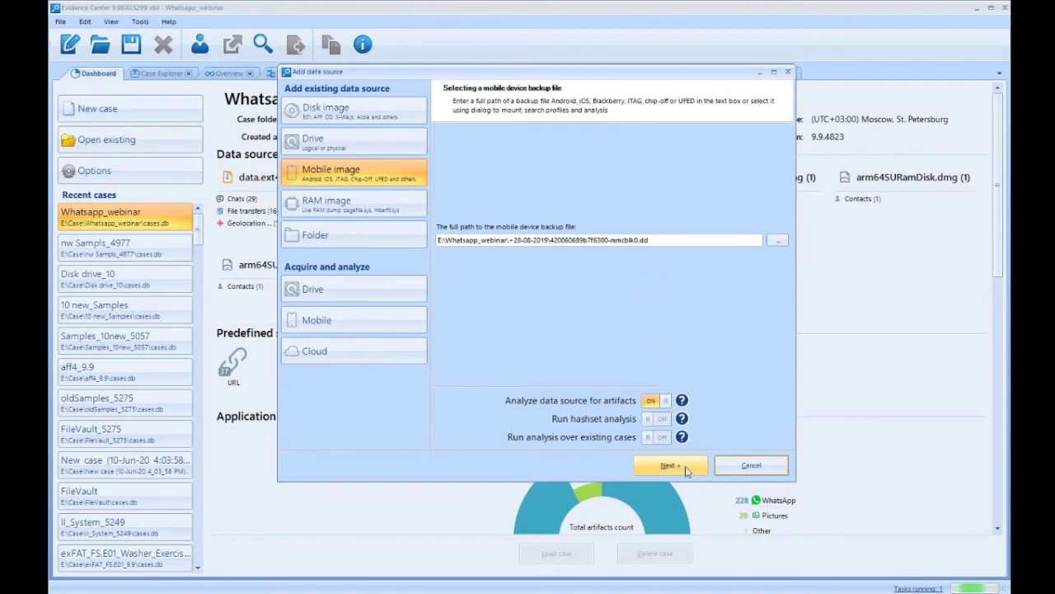
- Proceed with the 420060689b7f6300-mmcblk0.dd mobile image, deselect all data types to search for, and enable carving
left_click(686, 466)
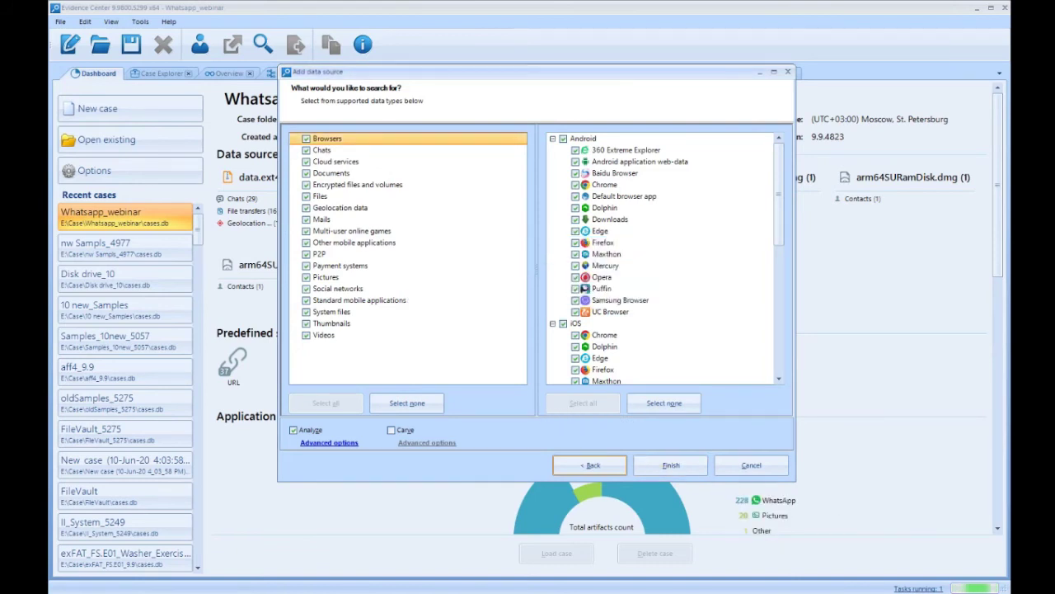
left_click(407, 403)
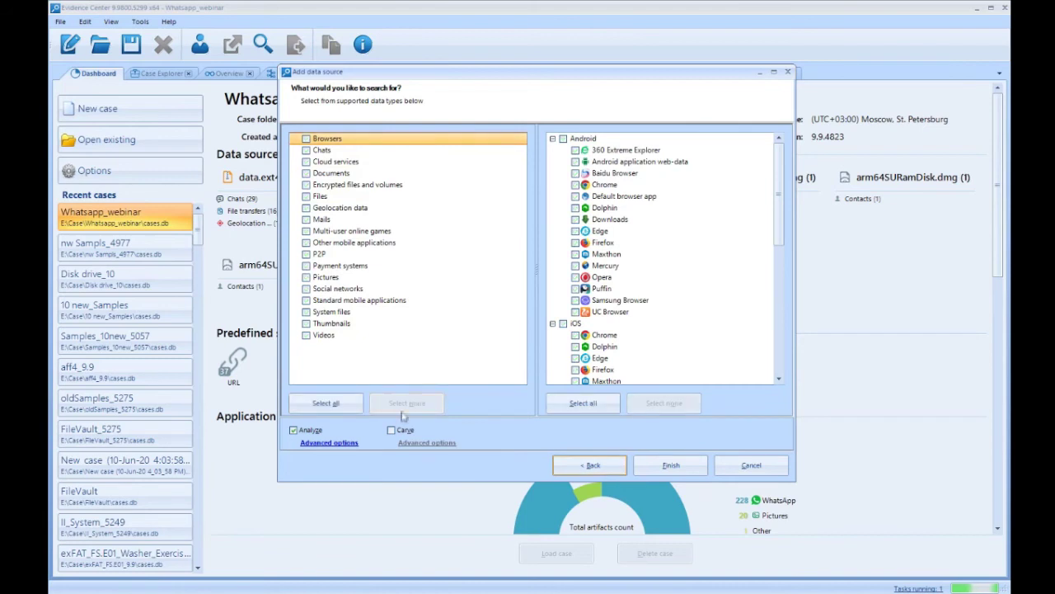
left_click(392, 431)
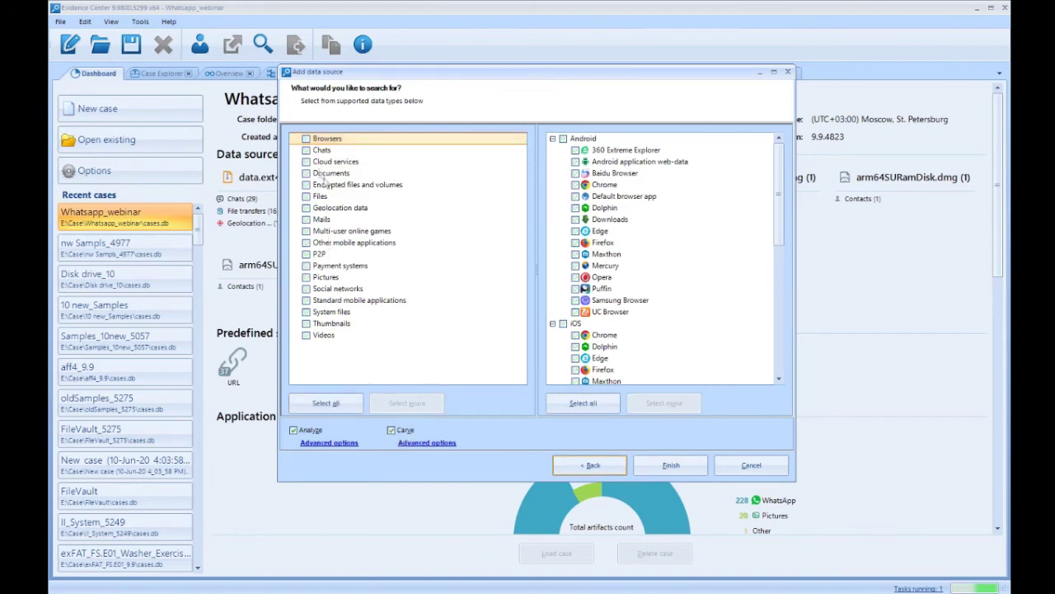
- Limit the chat search to WhatsApp under Android and finish adding the data source, declining to add another
left_click(306, 150)
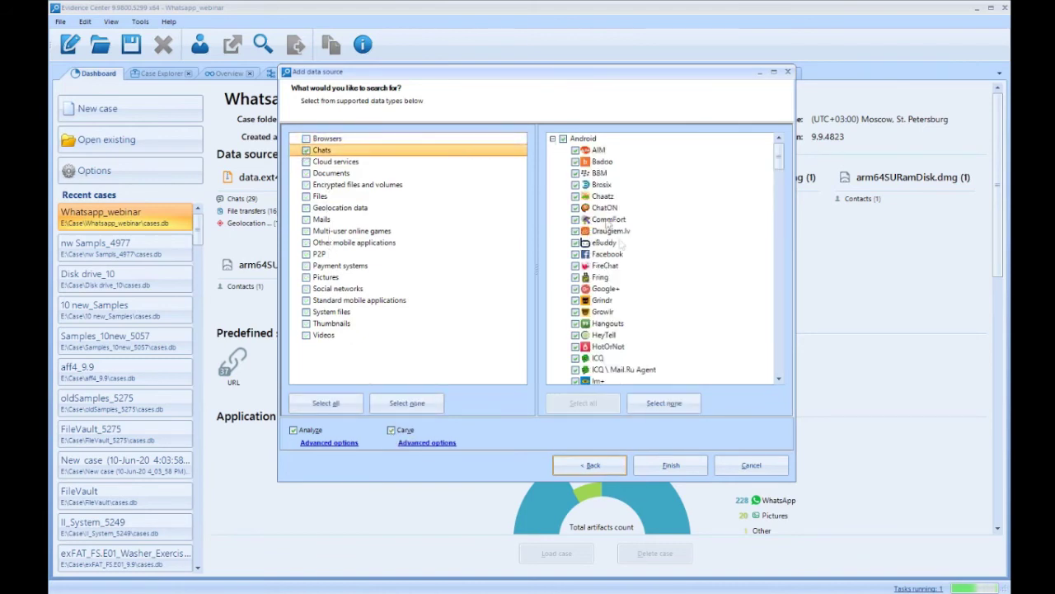
left_click(673, 403)
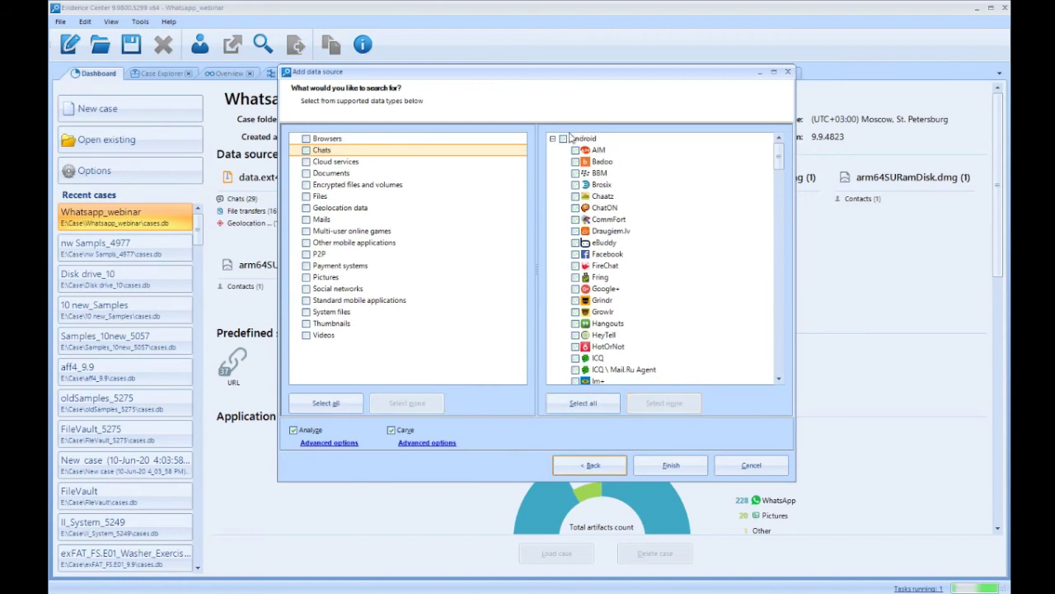
scroll(621, 272, "down", 5)
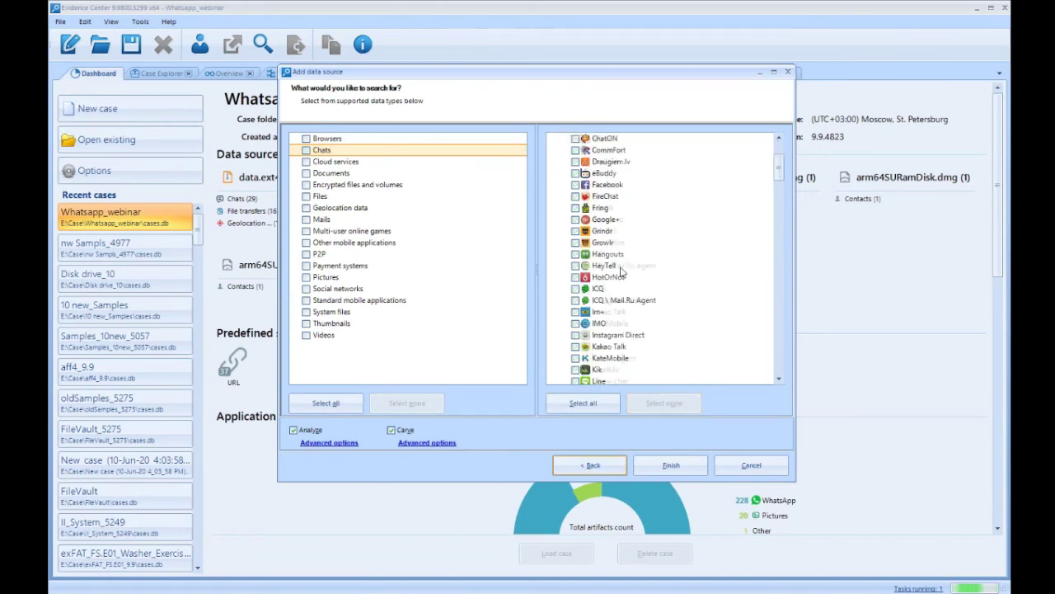
scroll(621, 272, "down", 10)
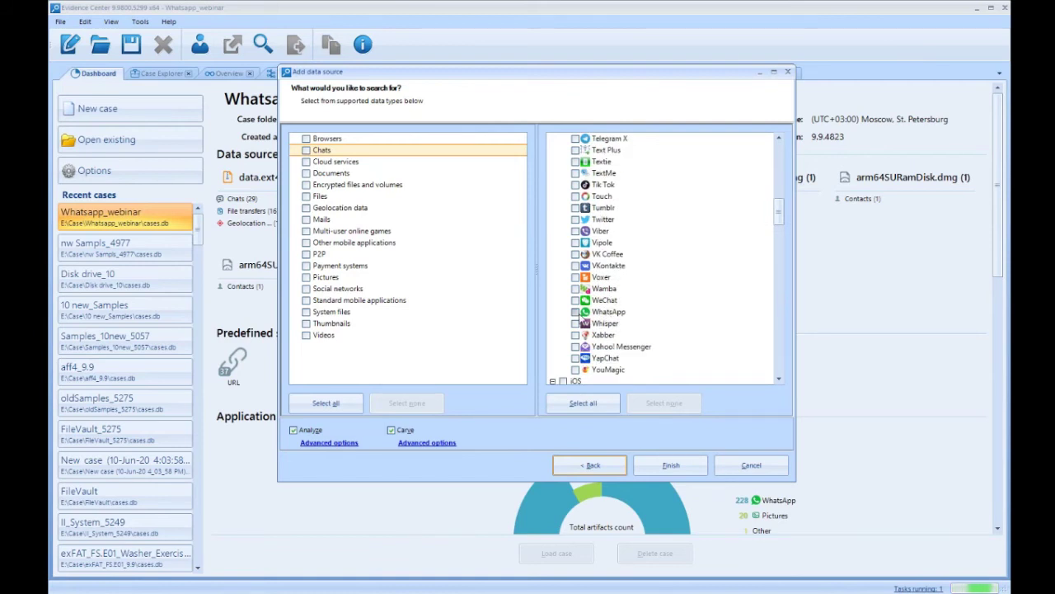
left_click(575, 312)
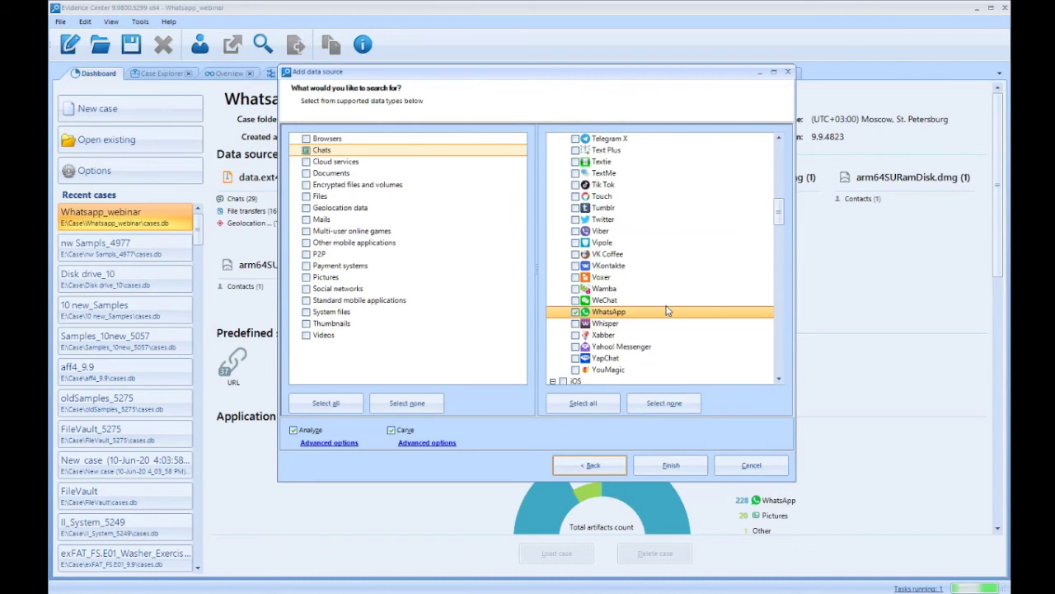
left_click(682, 470)
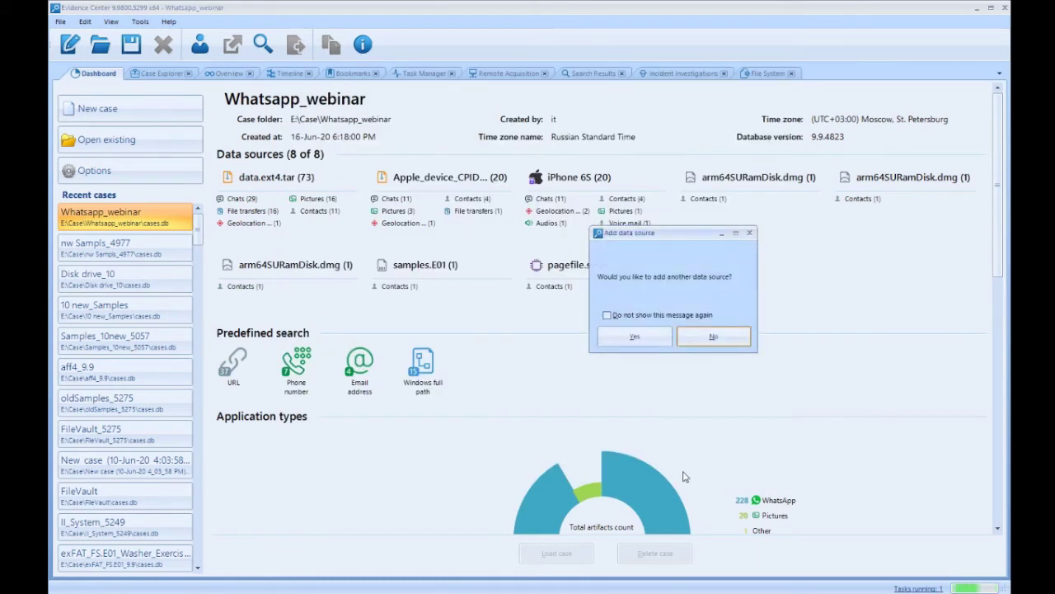
left_click(714, 336)
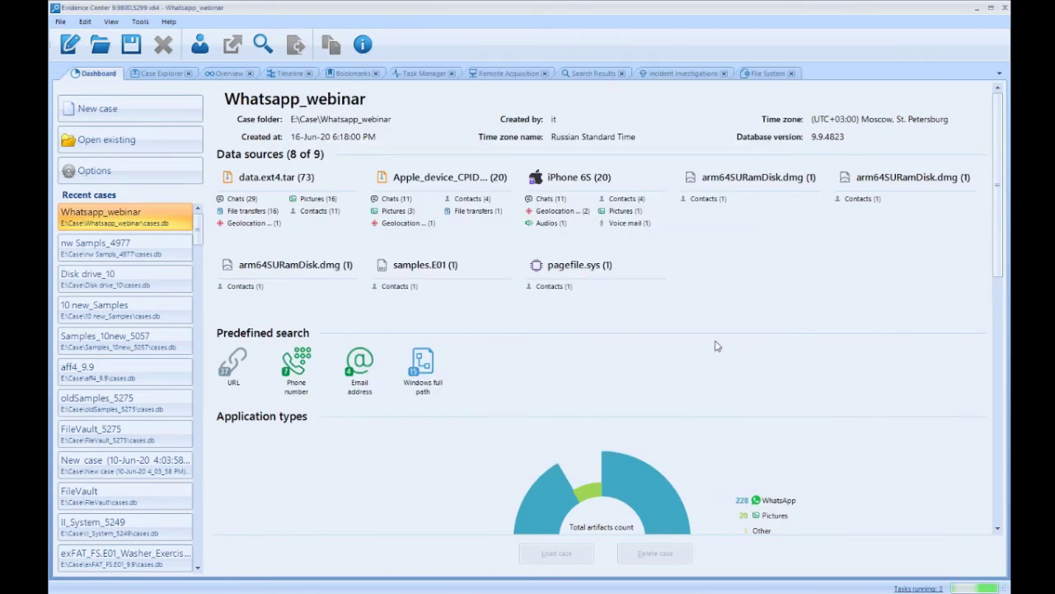
- Configure the waiting msgstore.db.crypt12 task for backup 2018.11.27 with key file E:\Whatsapp_webinar\Android\whatsapp\key14.02.2017\key
left_click(420, 73)
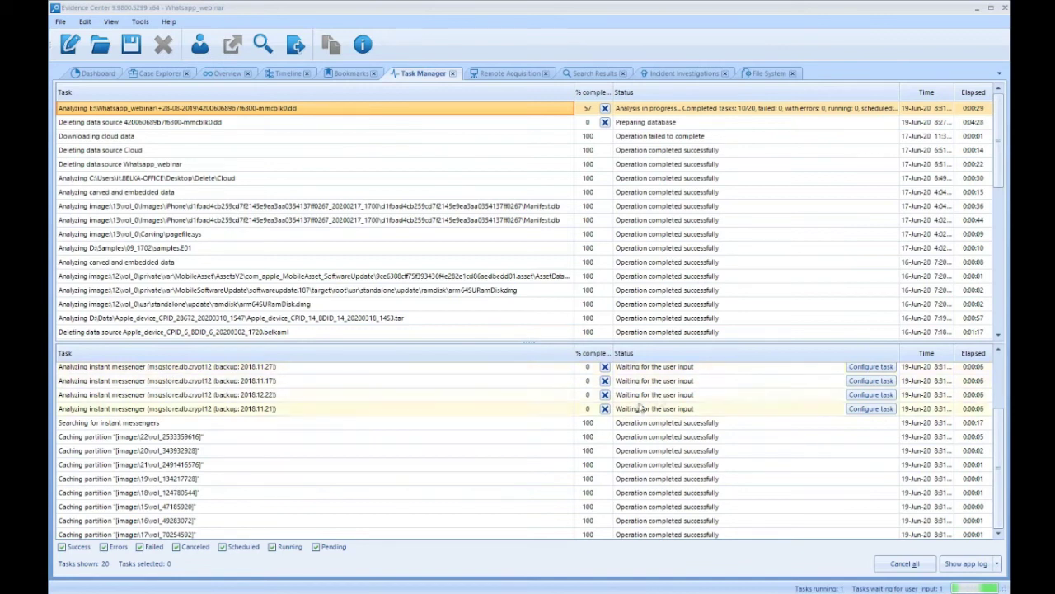
left_click(870, 367)
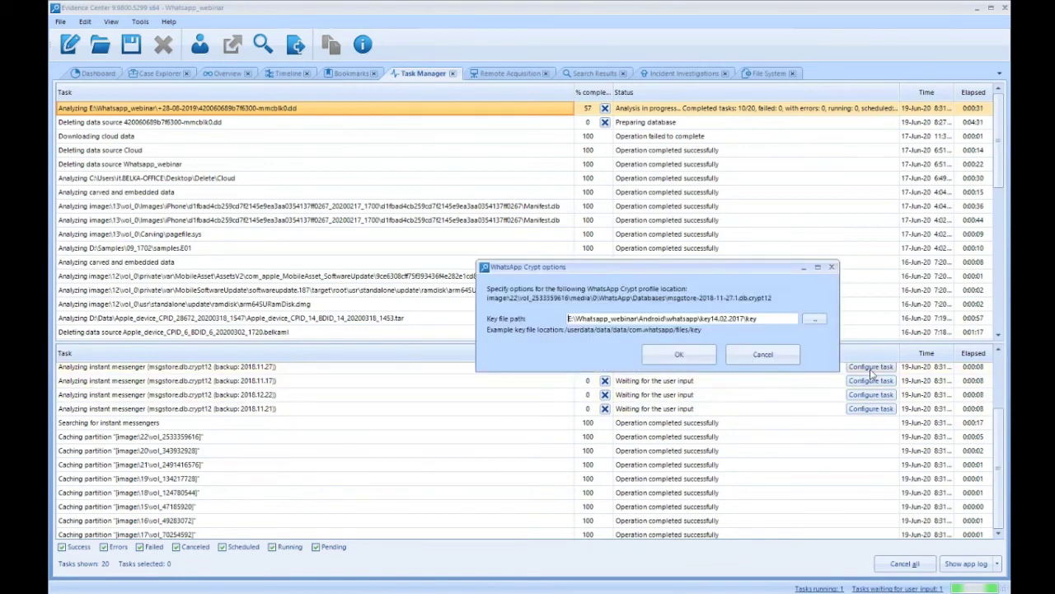
left_click(813, 318)
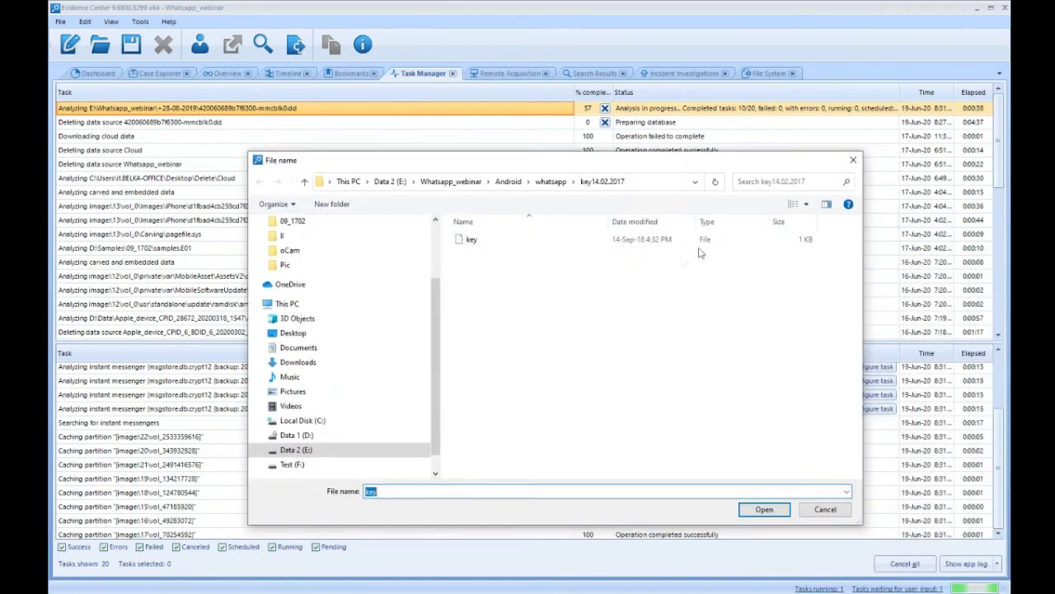
left_click(853, 160)
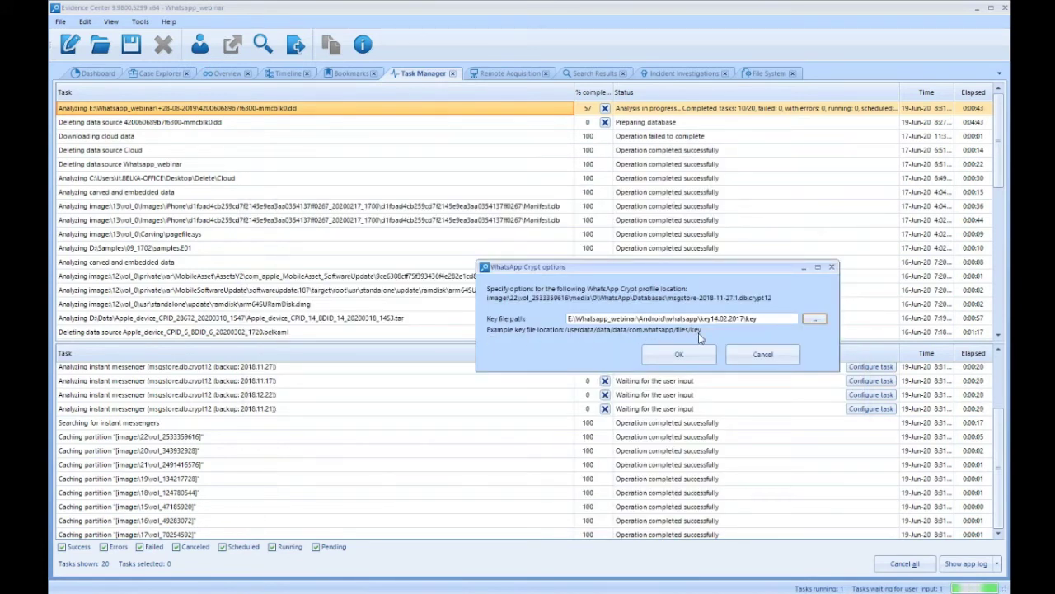
left_click(678, 355)
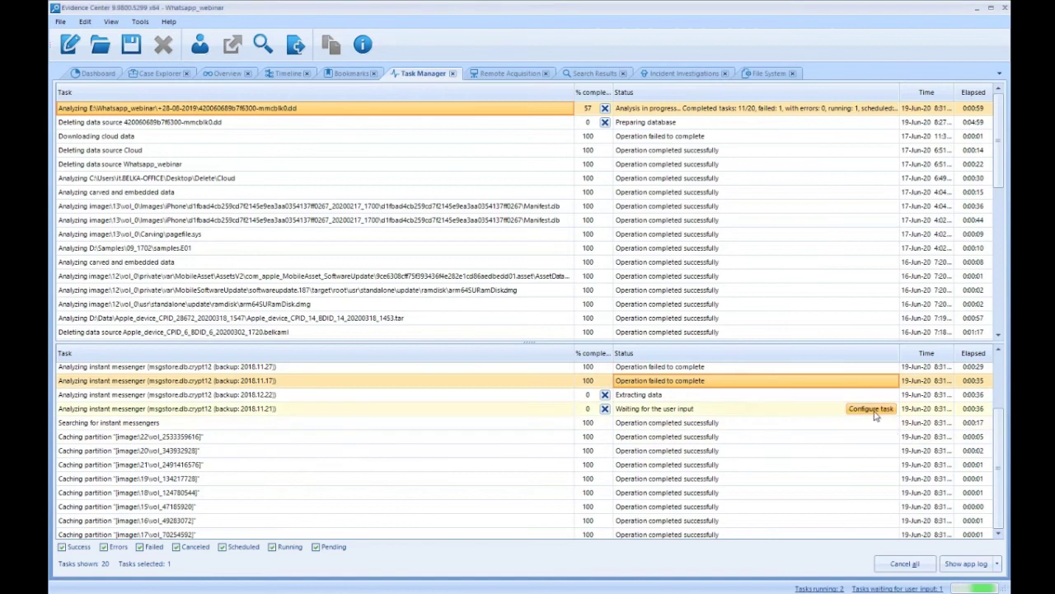
- Supply the same WhatsApp key file to the waiting msgstore.db.crypt12 tasks for backups 2018.11.21 and 2018.12.23
left_click(871, 409)
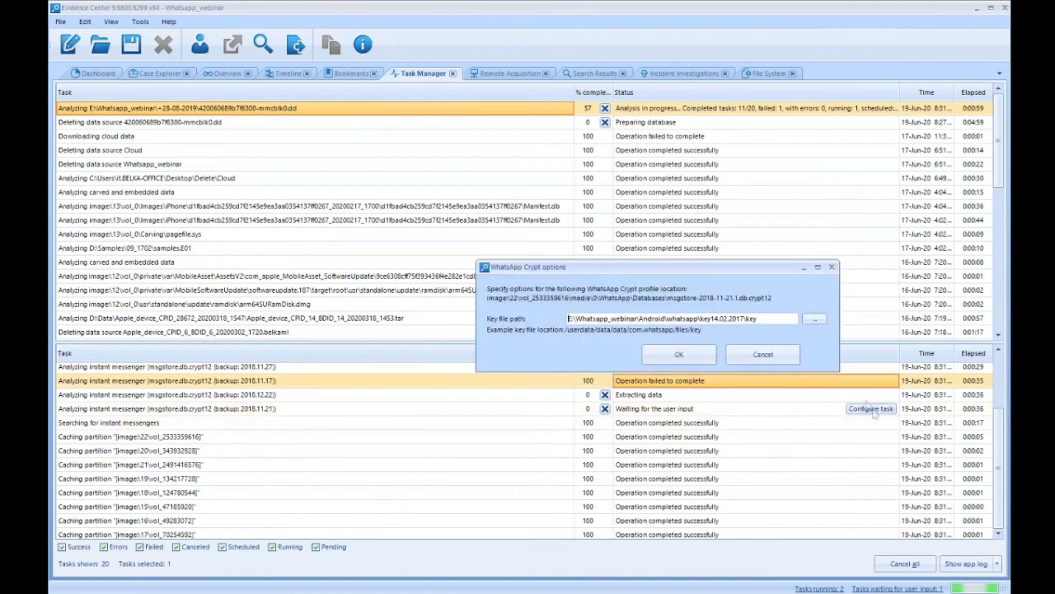
left_click(677, 354)
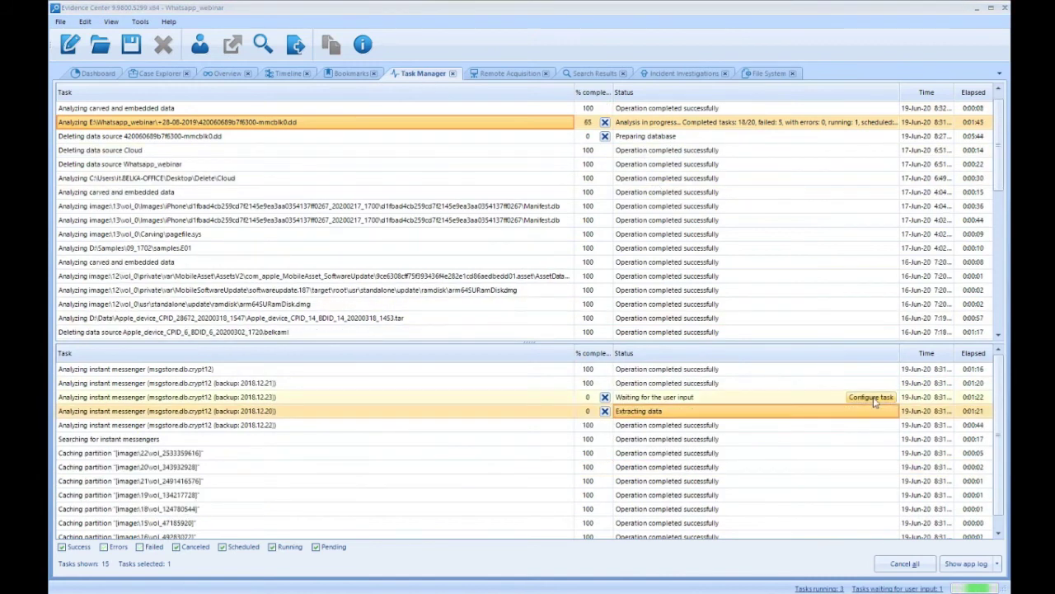
left_click(871, 397)
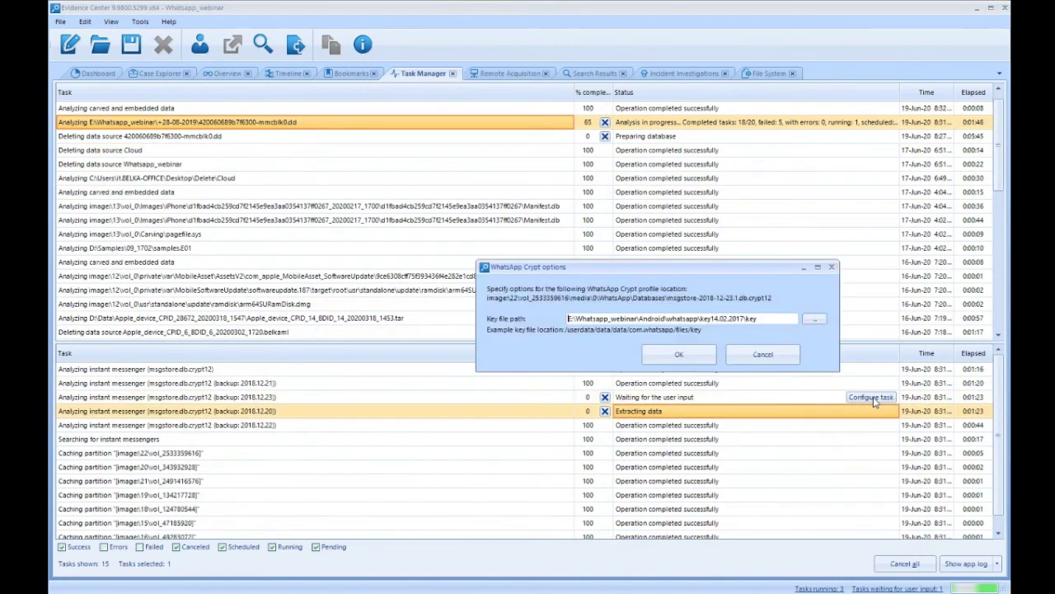
left_click(681, 354)
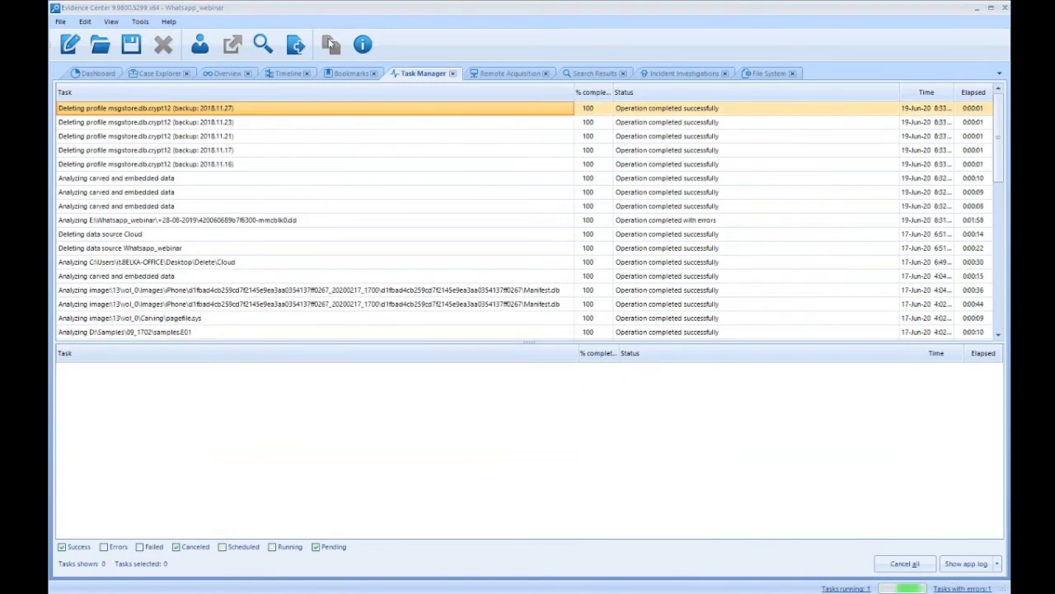
- Show the extracted msgstore.db.crypt12 messages as a table in the case explorer and widen the Is Deleted, Message, Participants, To and From columns
left_click(163, 74)
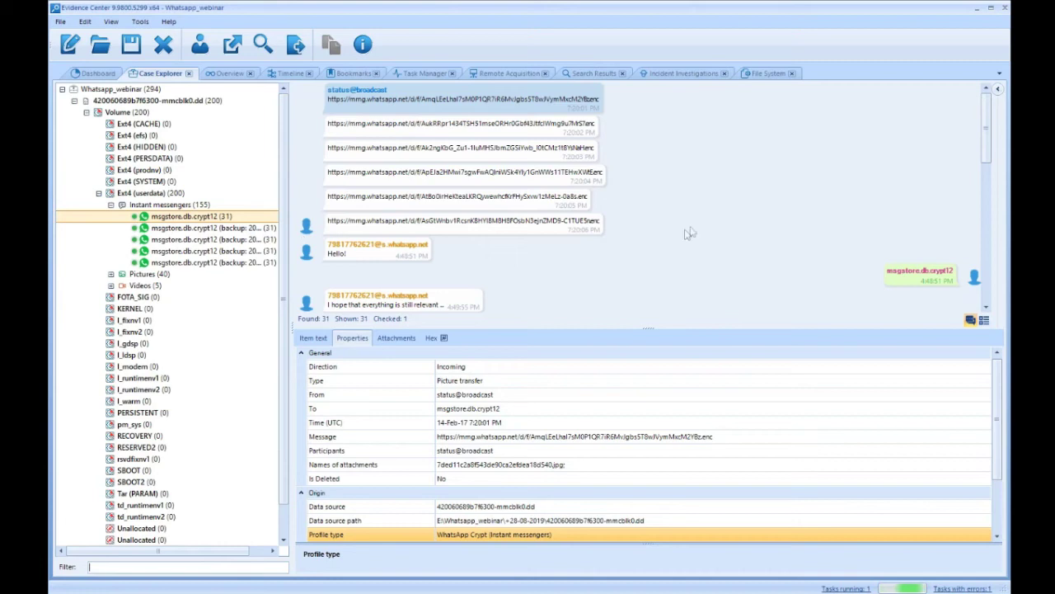
left_click(984, 320)
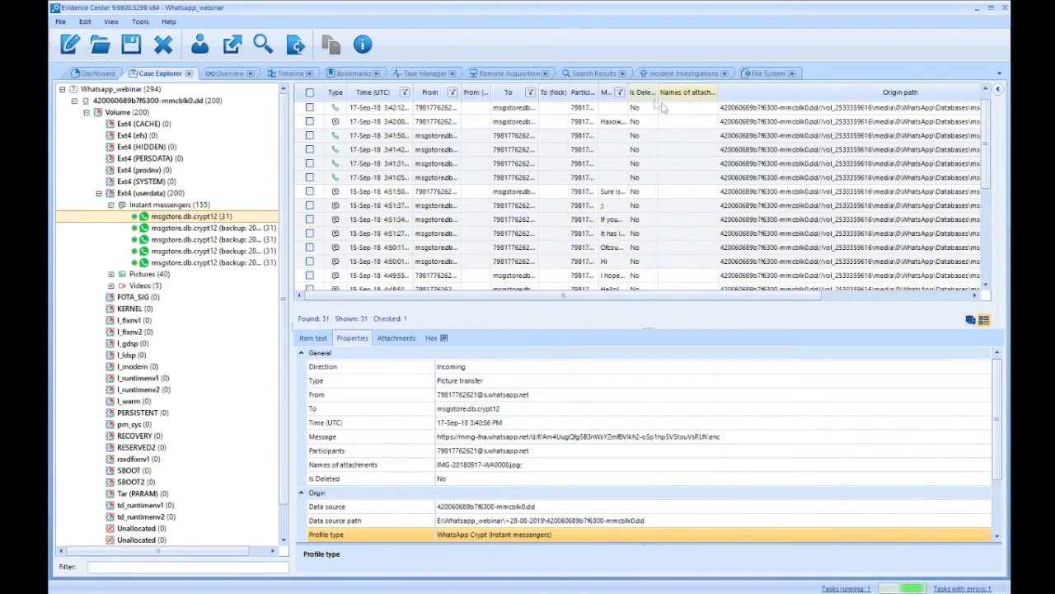
left_click_drag(658, 93, 707, 92)
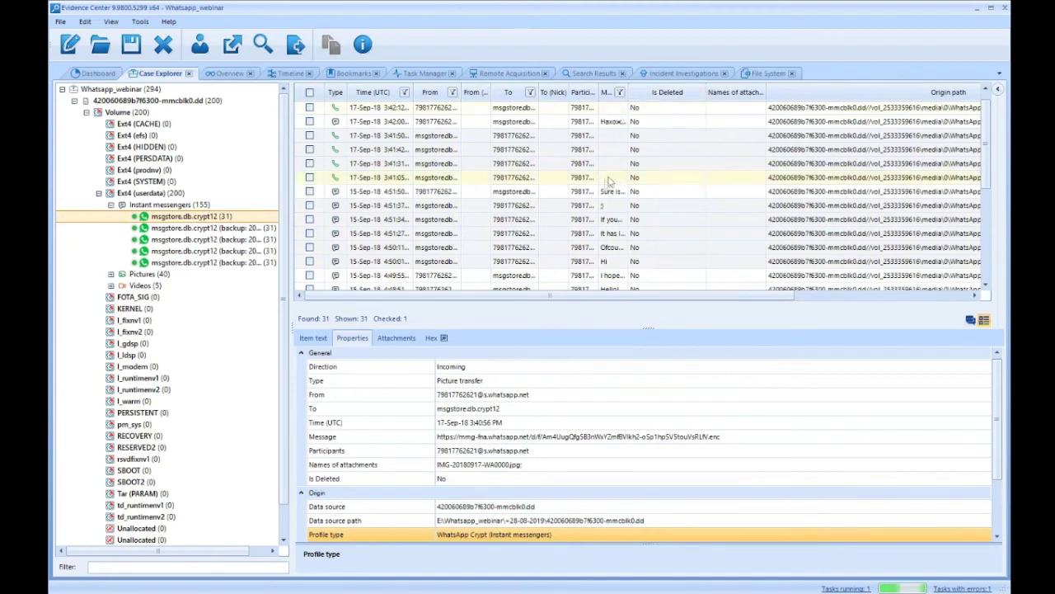
scroll(626, 107, "down", 4)
left_click_drag(627, 92, 757, 97)
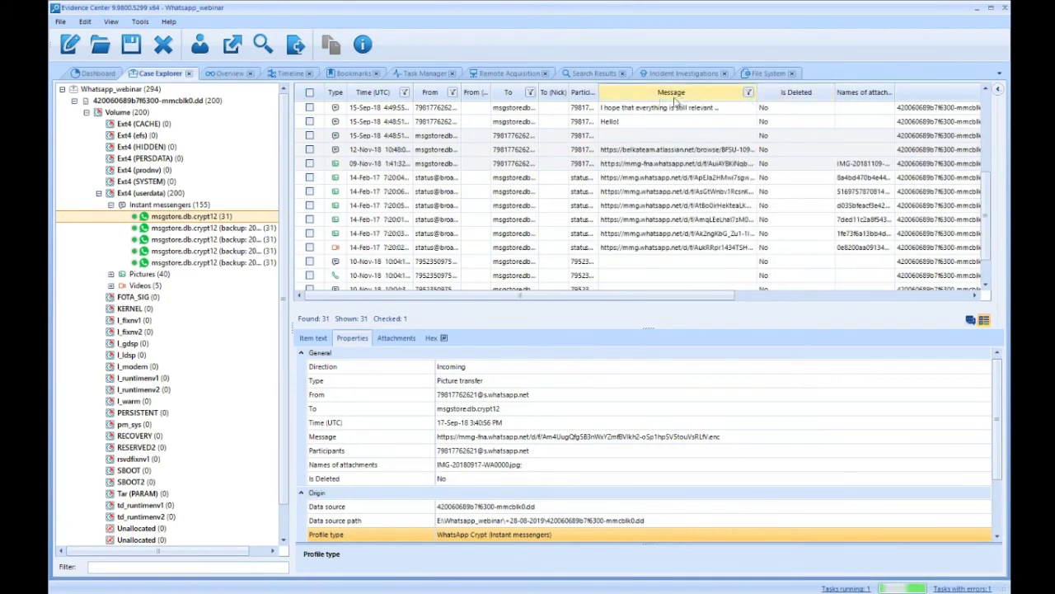
left_click_drag(597, 92, 688, 96)
left_click_drag(540, 86, 599, 92)
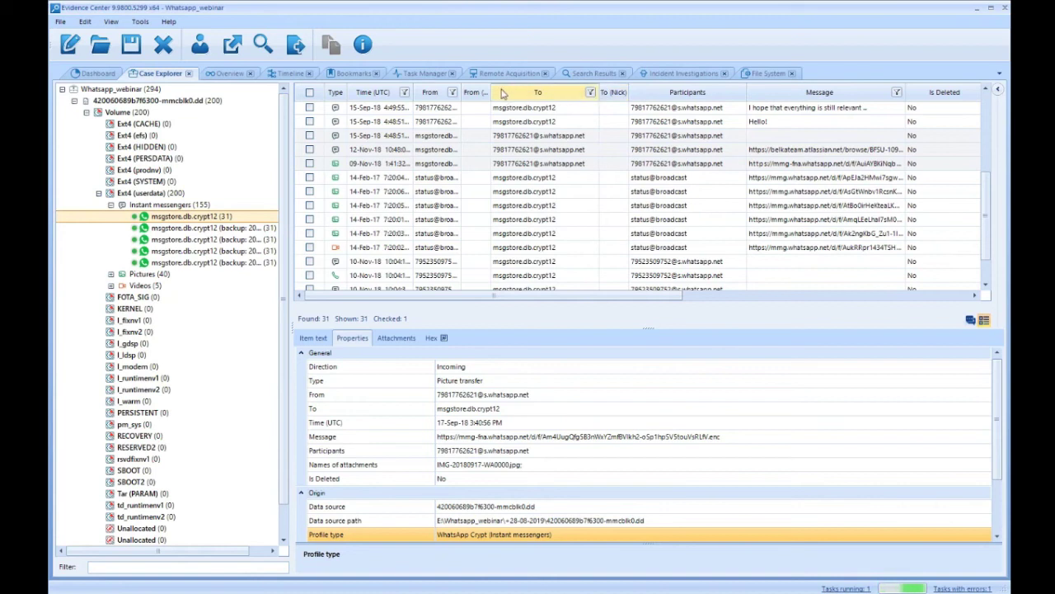
left_click_drag(461, 91, 525, 91)
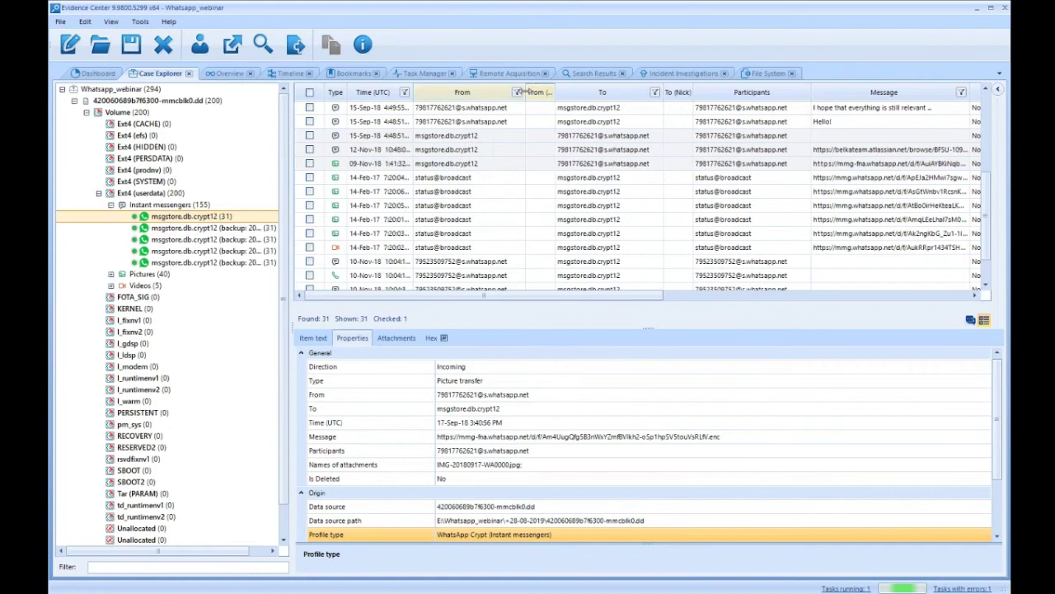
- Examine the attachments of the 09-Nov-18 picture message and the 14-Feb-17 picture and video messages
left_click(394, 139)
left_click(390, 150)
left_click(382, 164)
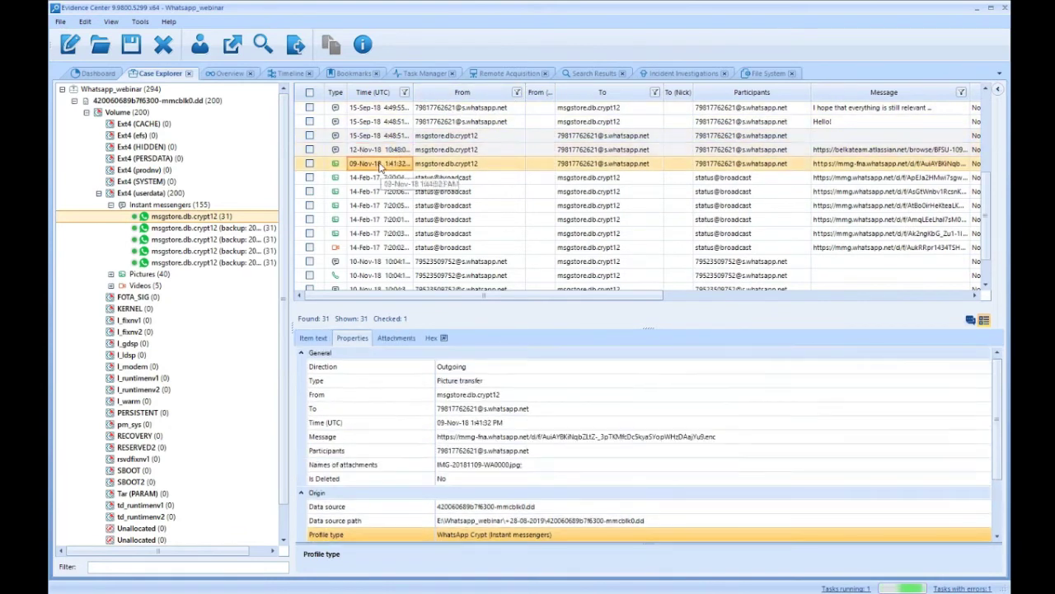
left_click(399, 341)
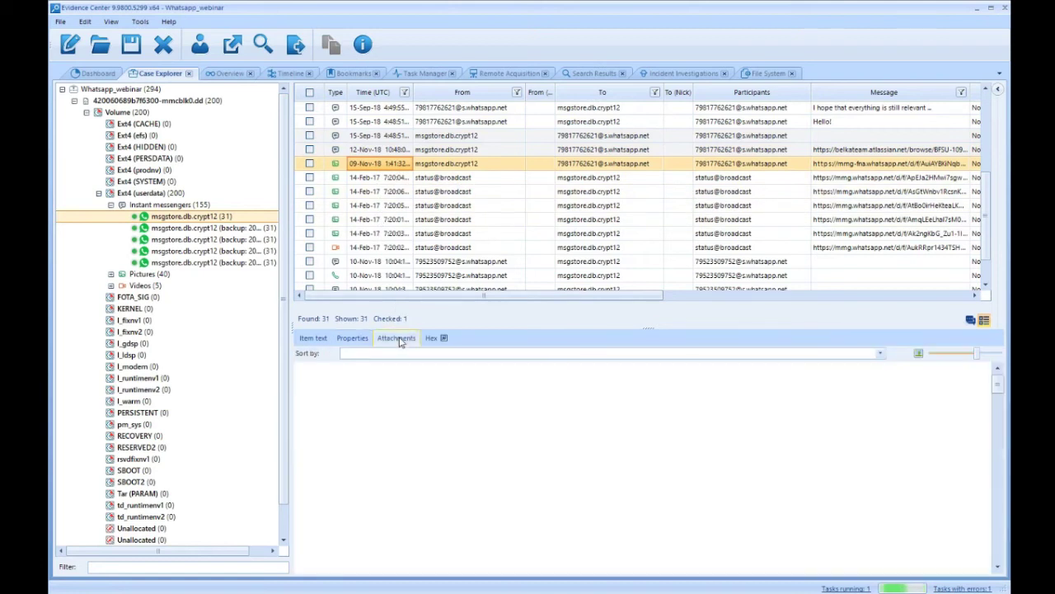
left_click(389, 178)
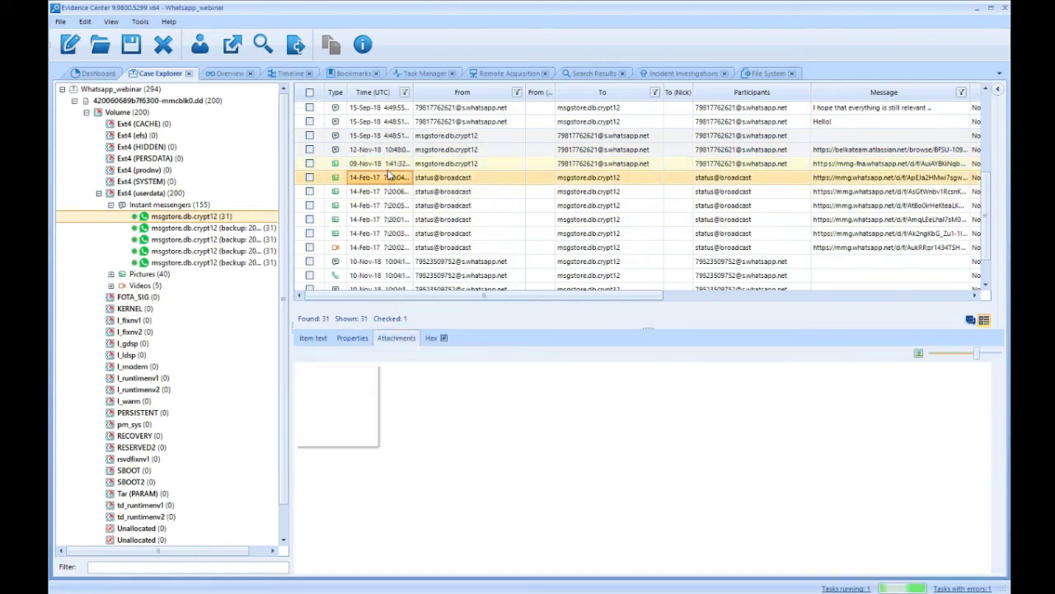
left_click(381, 193)
left_click(373, 207)
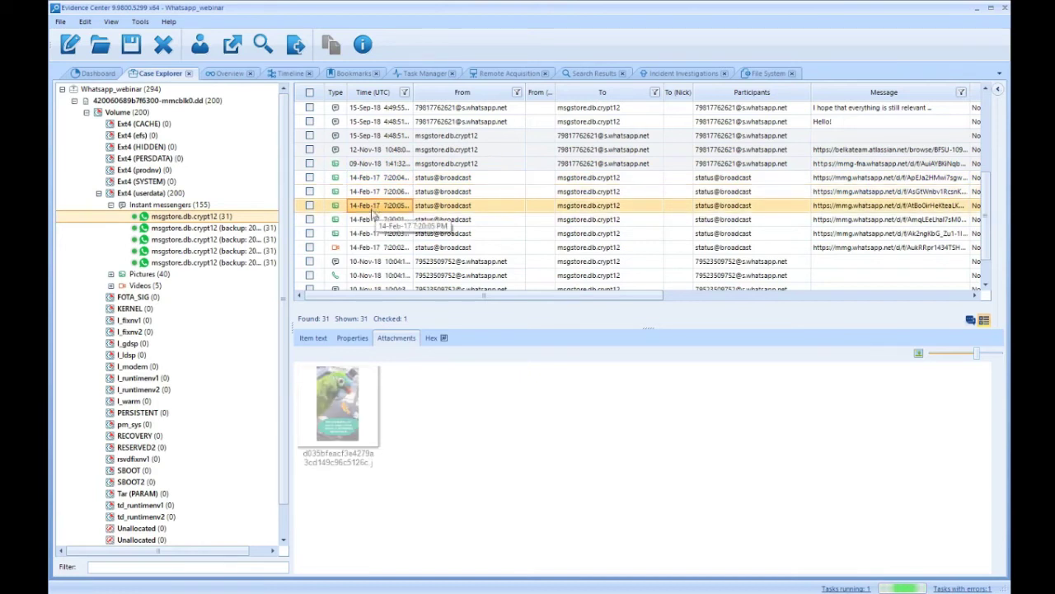
left_click(376, 220)
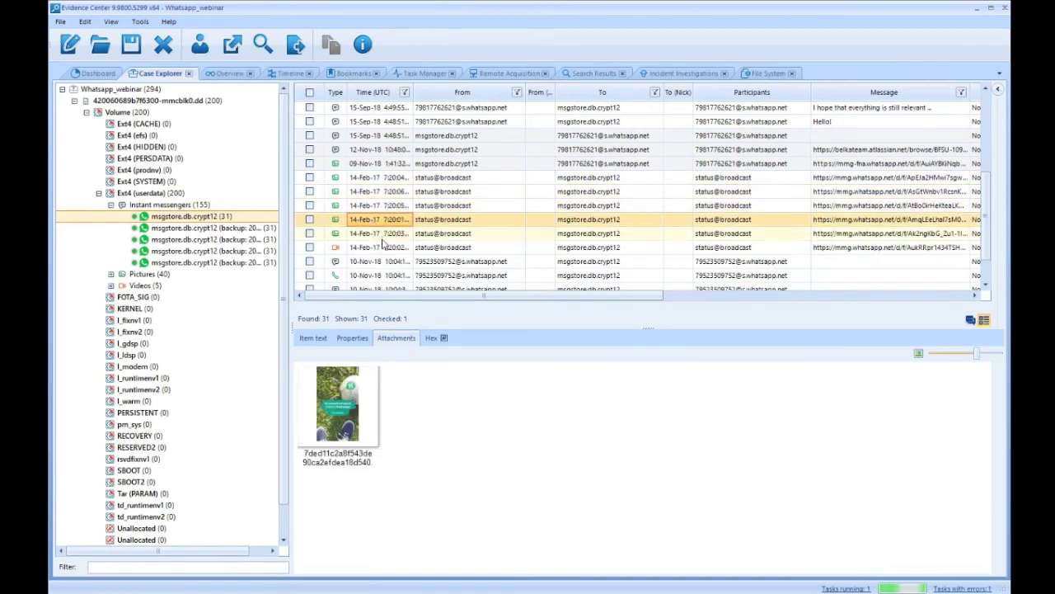
left_click(382, 236)
left_click(386, 248)
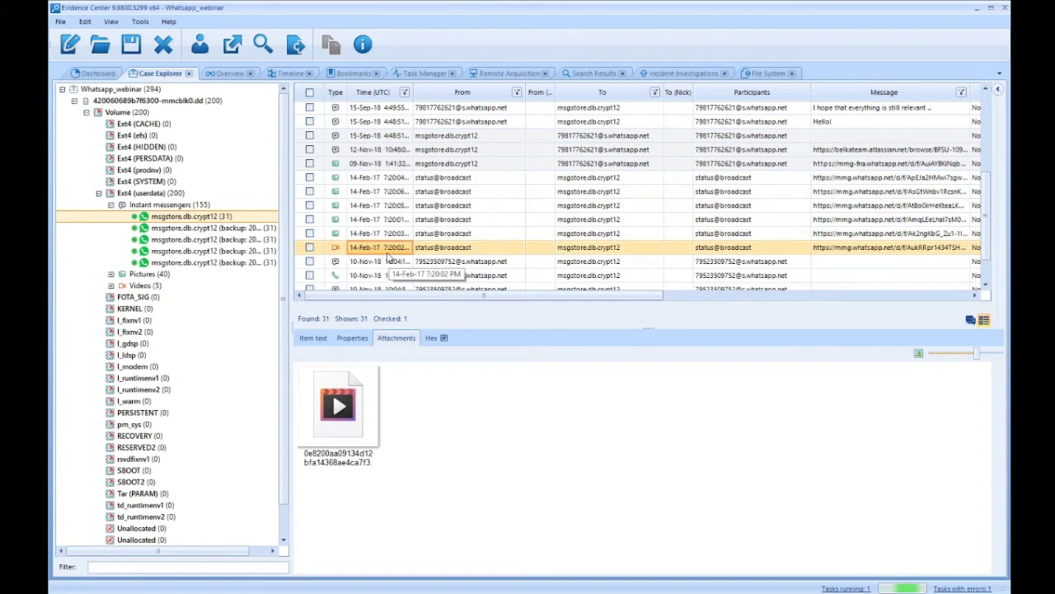
- Review the properties and origin details of the 14-Feb-17 video message and the 10-Nov-18 10:04:11 AM call
left_click(352, 343)
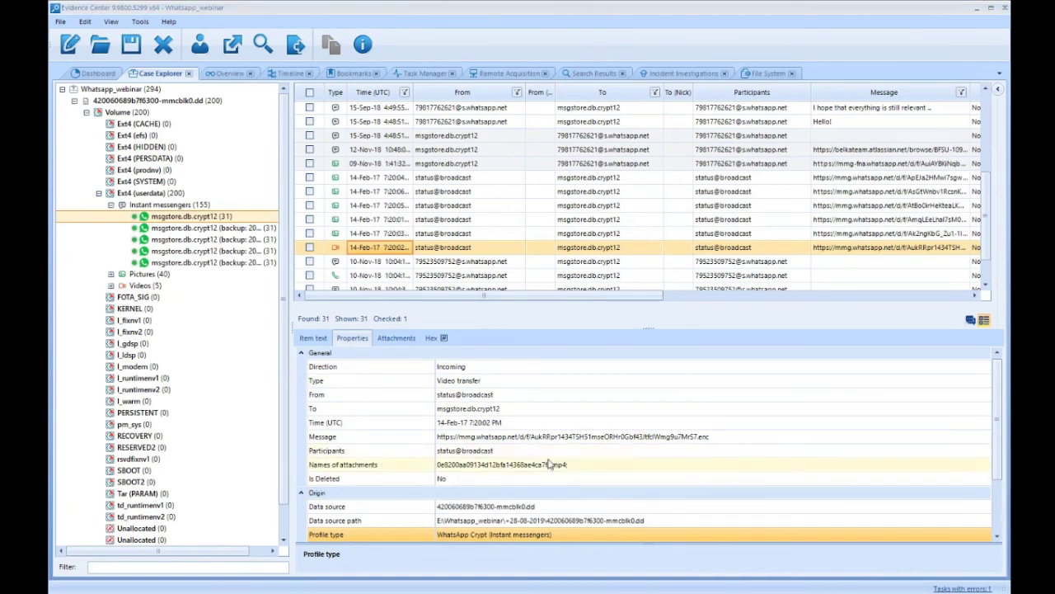
scroll(578, 471, "down", 2)
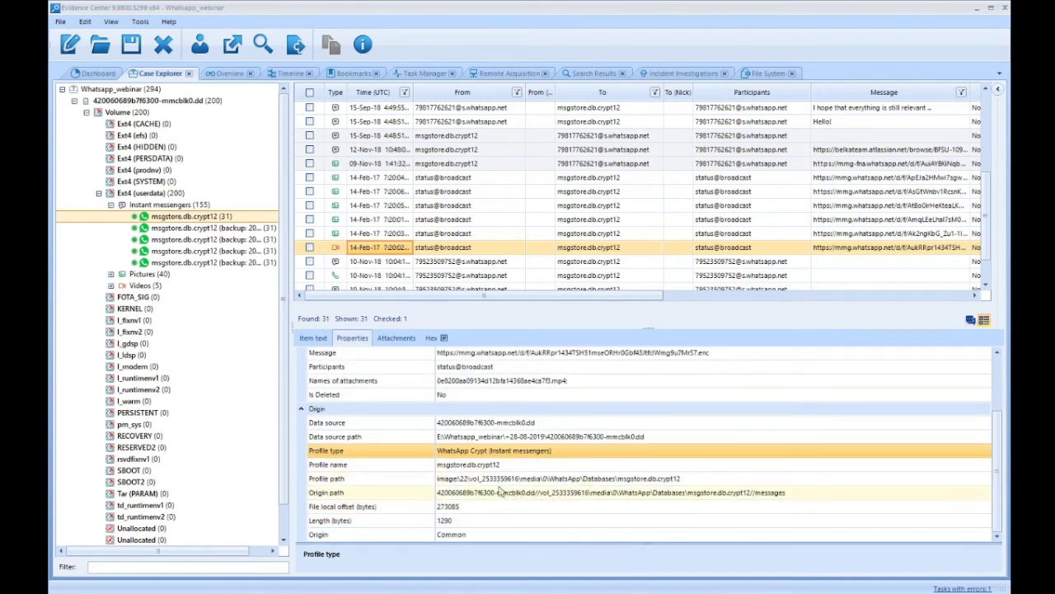
scroll(404, 268, "down", 1)
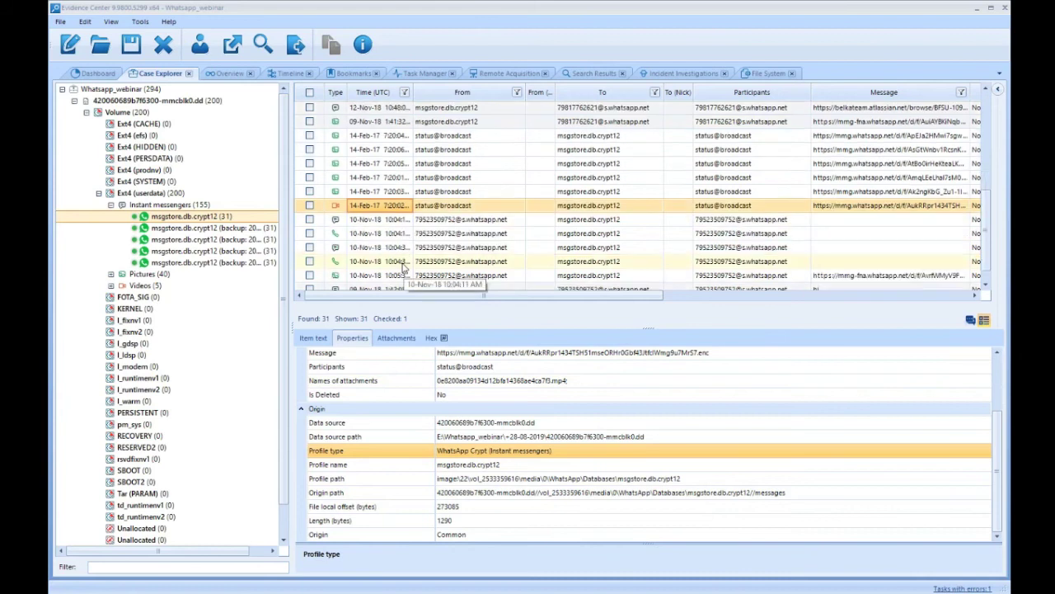
left_click(396, 221)
left_click(391, 234)
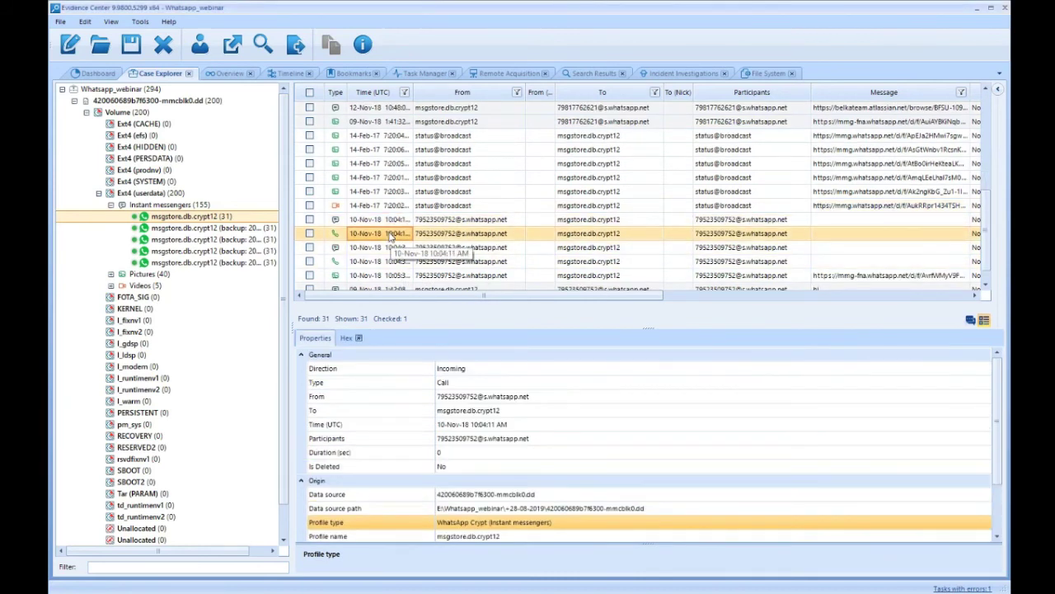
- Examine the attachment of the 10-Nov-18 10:05:36 AM picture message and the properties of the two 09-Nov-18 1:42 PM outgoing messages
scroll(387, 256, "down", 1)
left_click(387, 256)
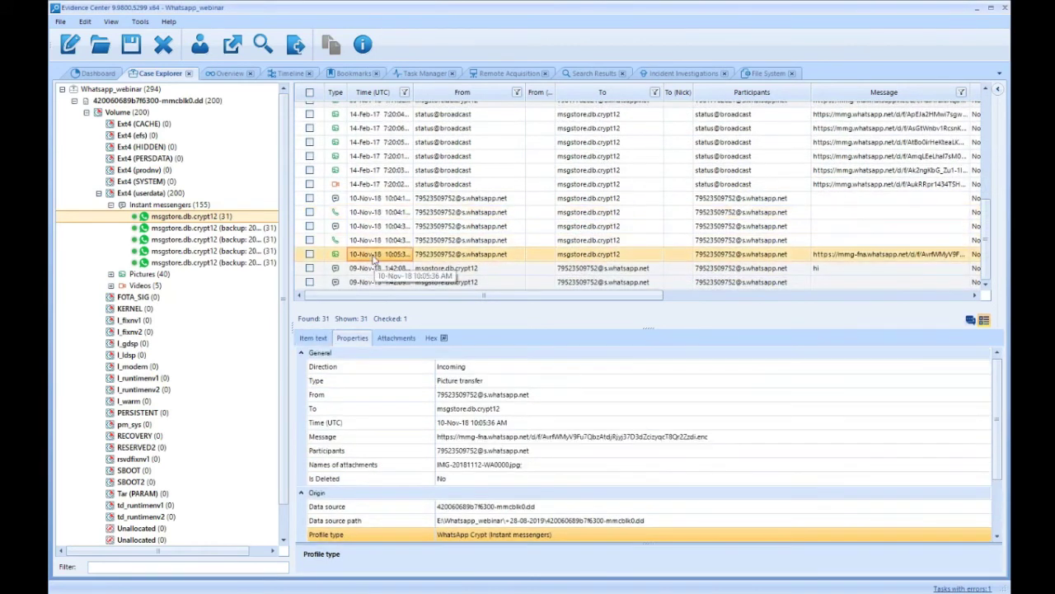
left_click(397, 340)
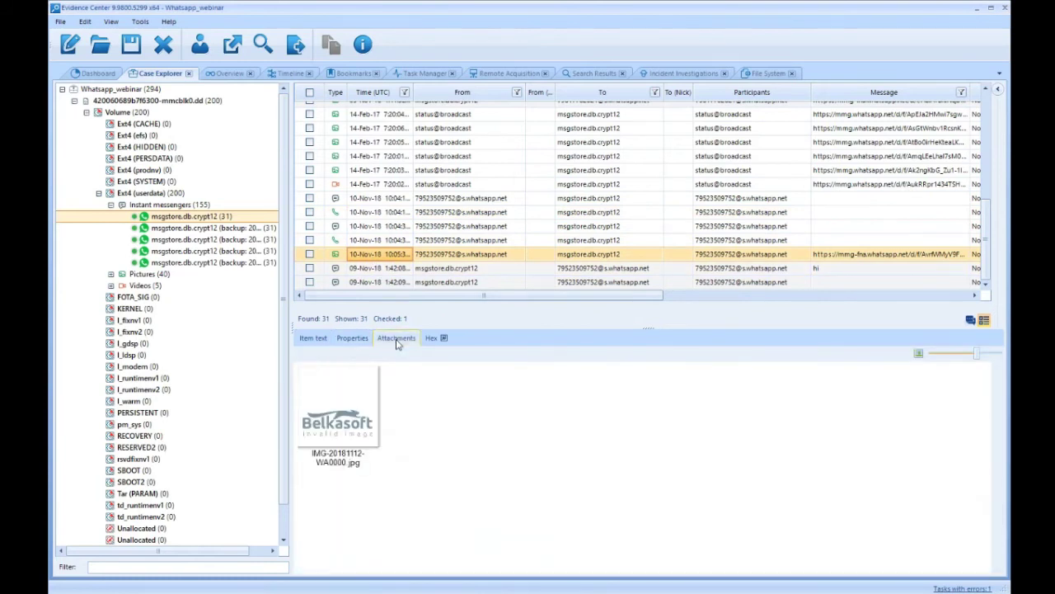
left_click(358, 270)
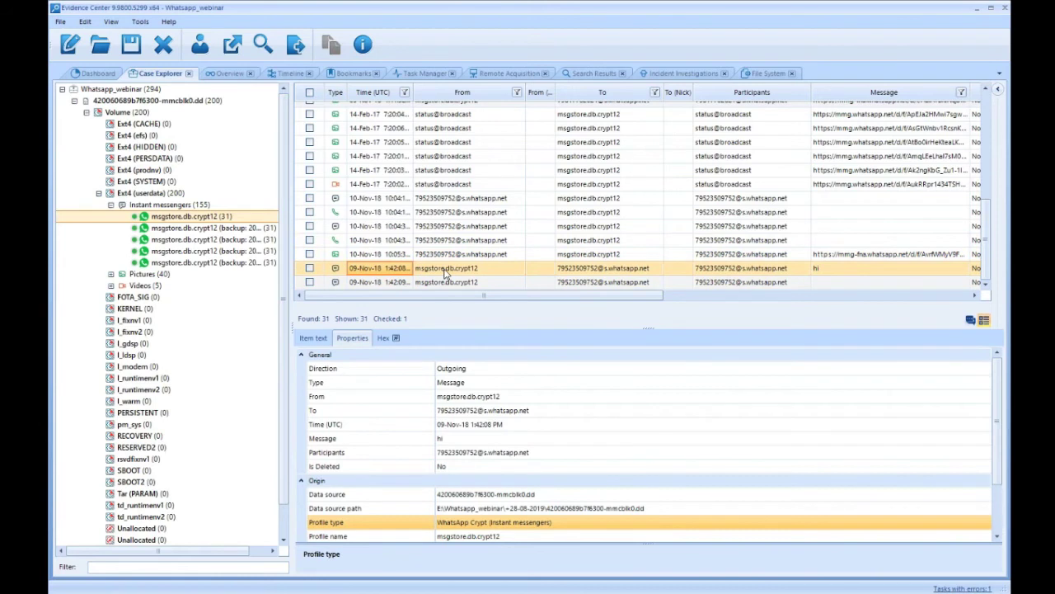
left_click(382, 284)
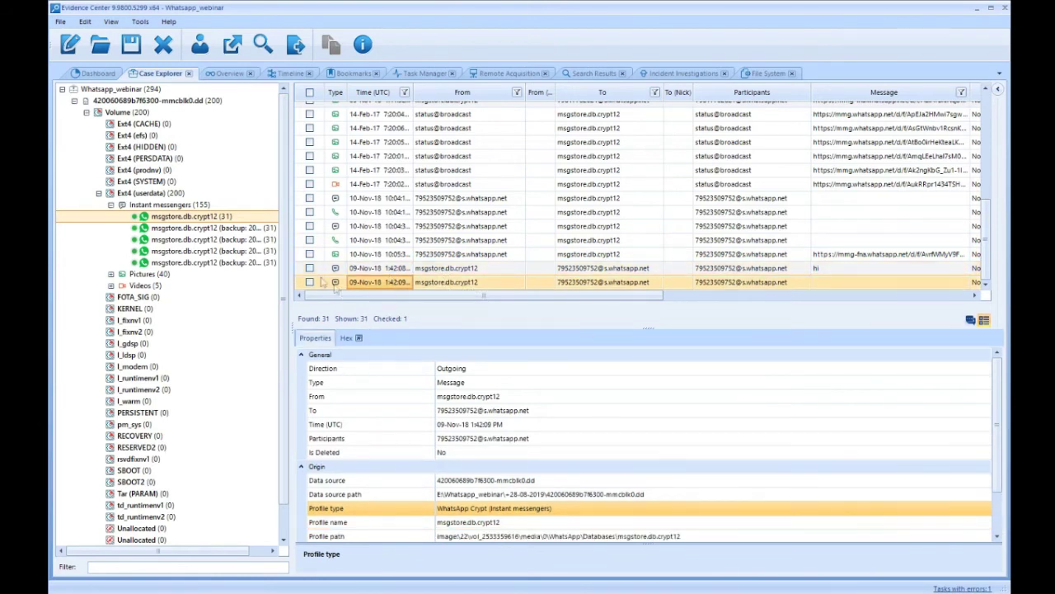
- Locate the source file of the first msgstore.db.crypt12 profile in the file system, and return to the case explorer
right_click(201, 221)
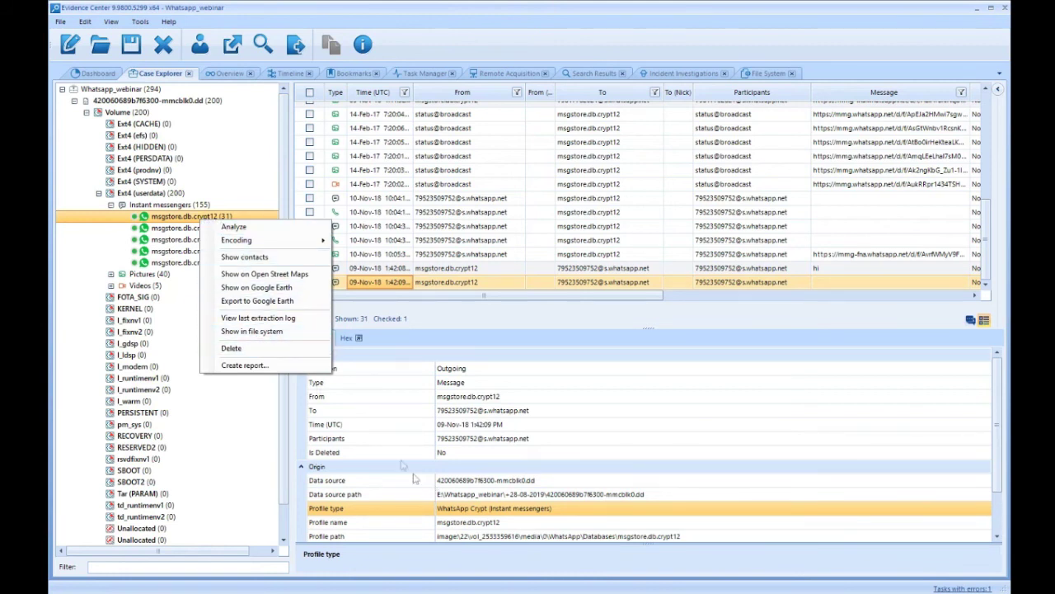
left_click(288, 333)
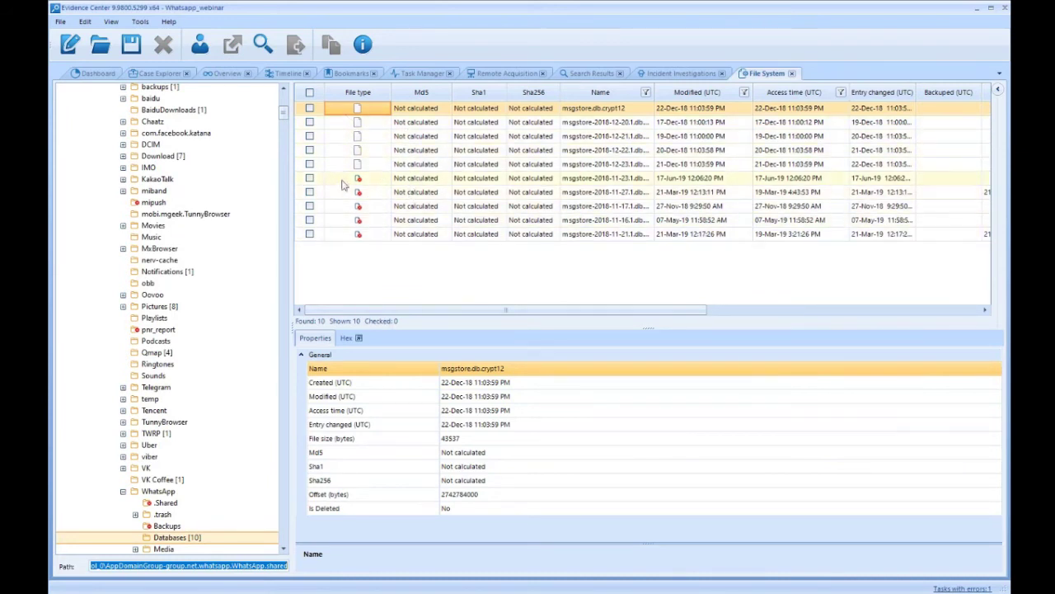
left_click(170, 75)
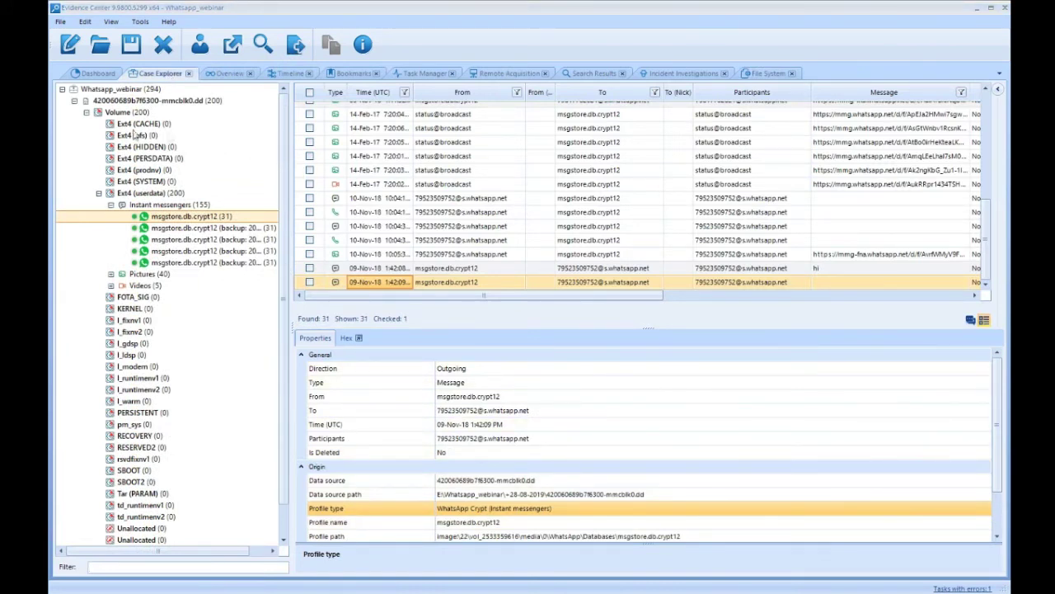
- Collapse the 420060689b7f6300-mmcblk0.dd source and list the WhatsApp messages extracted from Apple_device_CPID_14_BDID_14_20200318_1453.tar
left_click(74, 101)
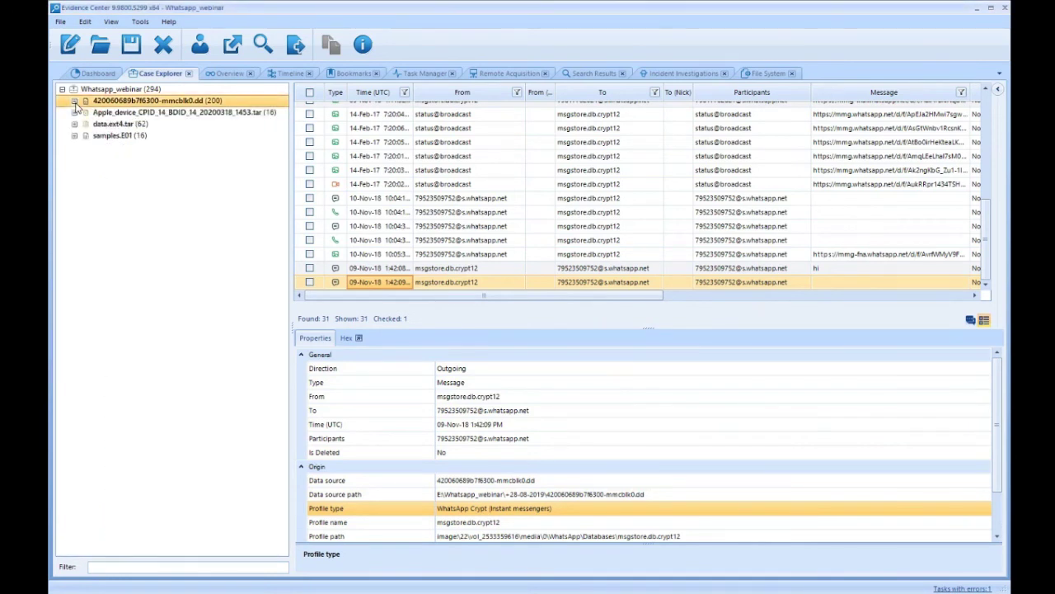
left_click(75, 113)
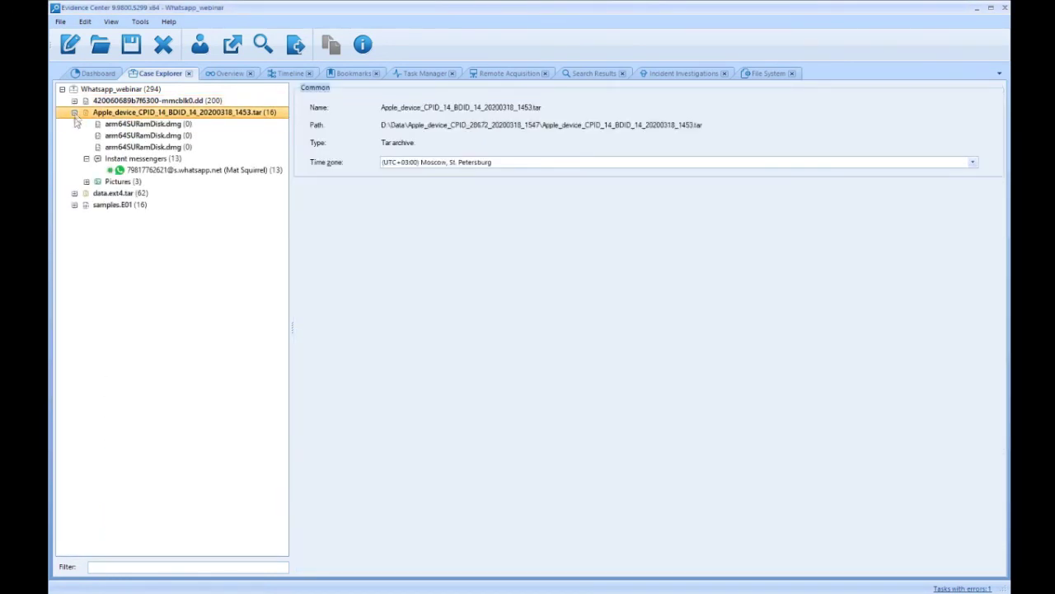
left_click(165, 180)
left_click(166, 171)
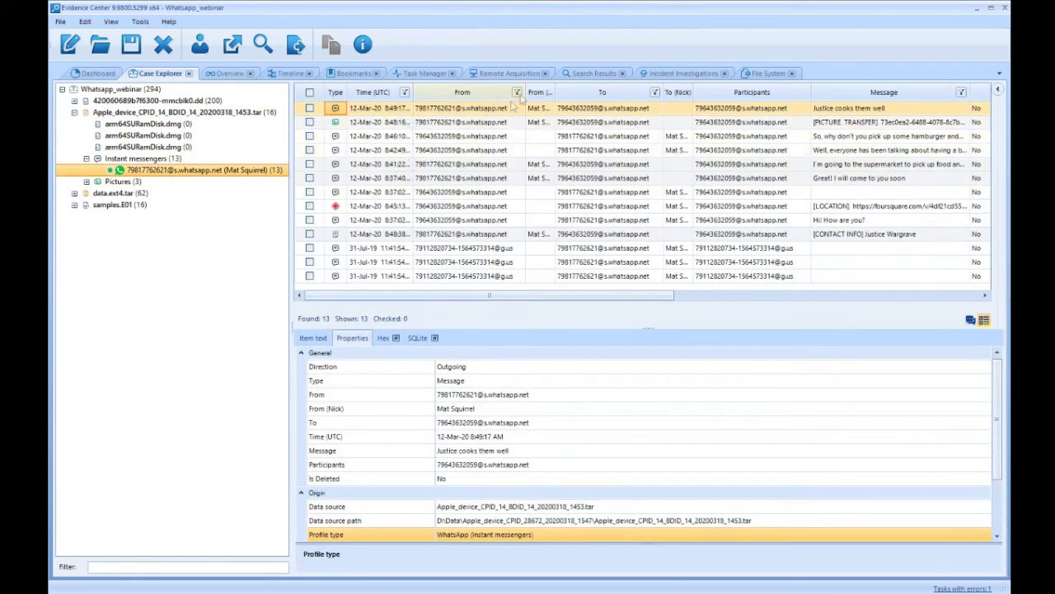
- Widen the From (Nick) and To (Nick) columns of the message table so the nicknames fit
left_click_drag(555, 92, 607, 88)
left_click_drag(596, 92, 584, 92)
left_click_drag(727, 93, 767, 90)
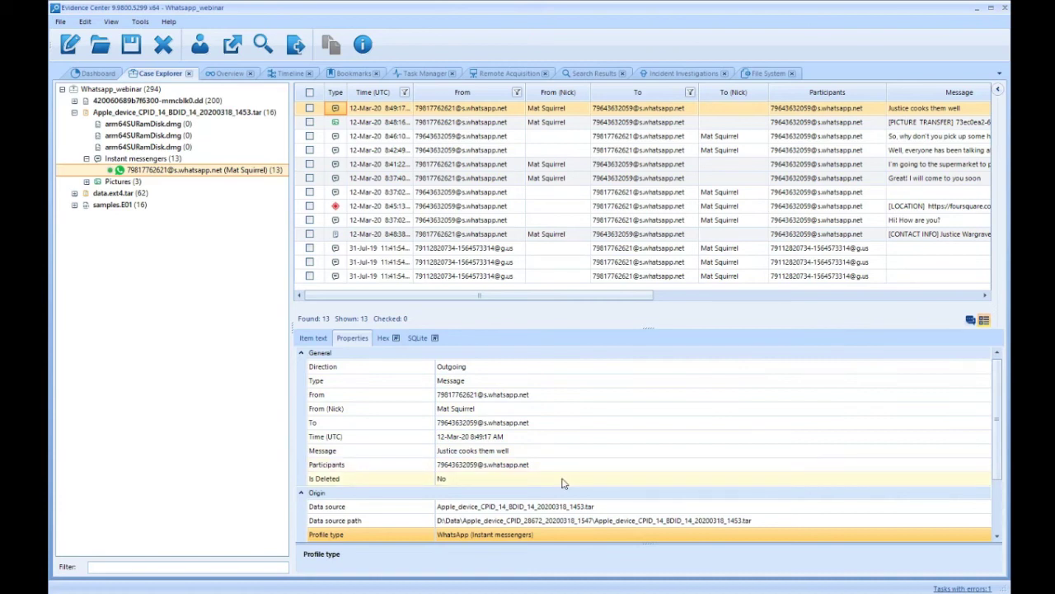
- Review the origin details of the 12-Mar-20 8:49:17 AM message, including its profile path, origin path and file local offset
scroll(564, 483, "down", 1)
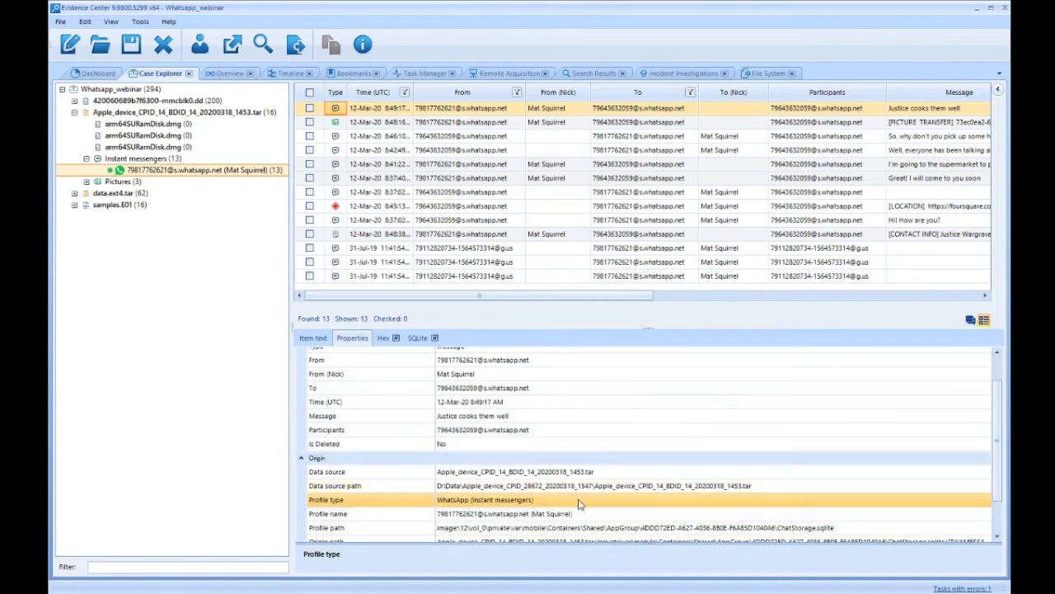
scroll(580, 503, "down", 1)
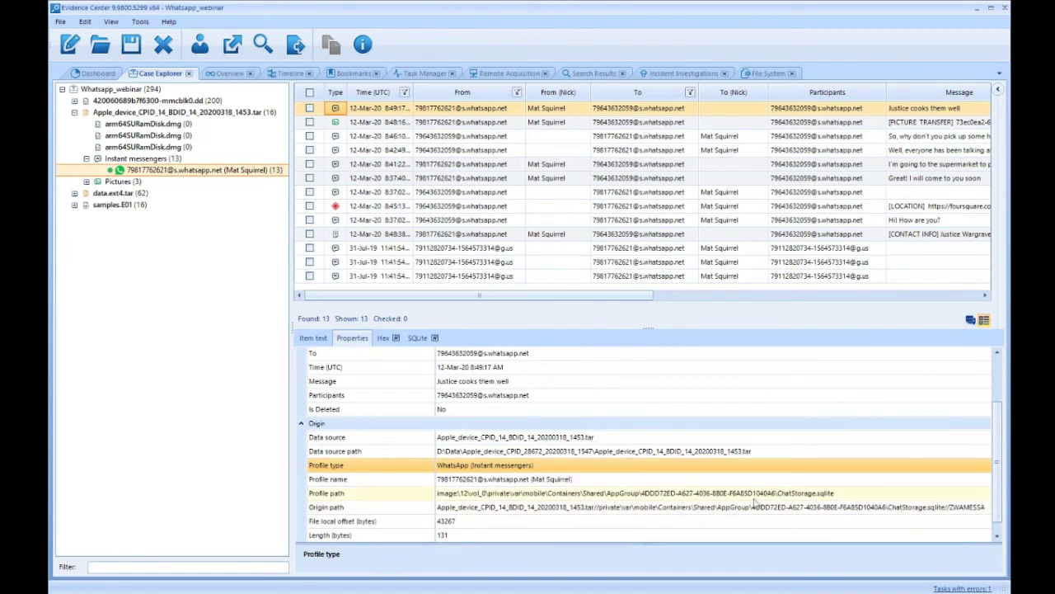
left_click(796, 494)
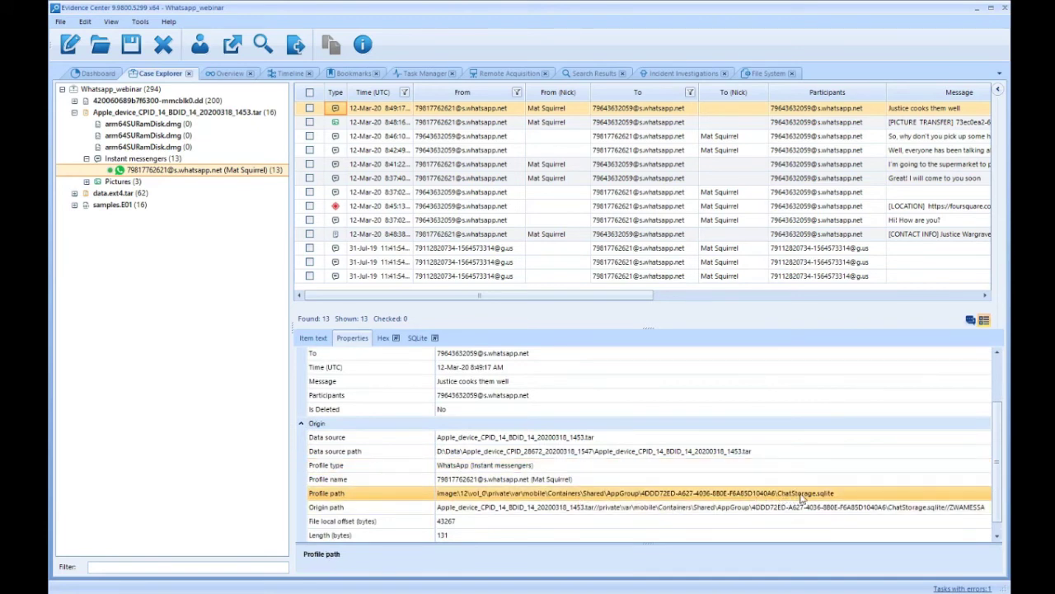
left_click(841, 508)
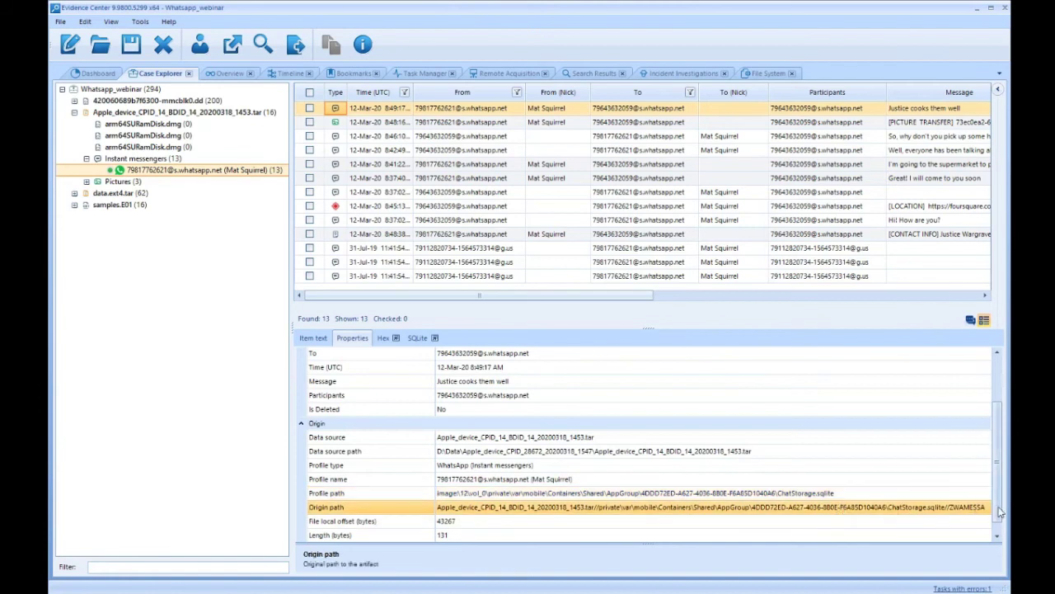
left_click(485, 523)
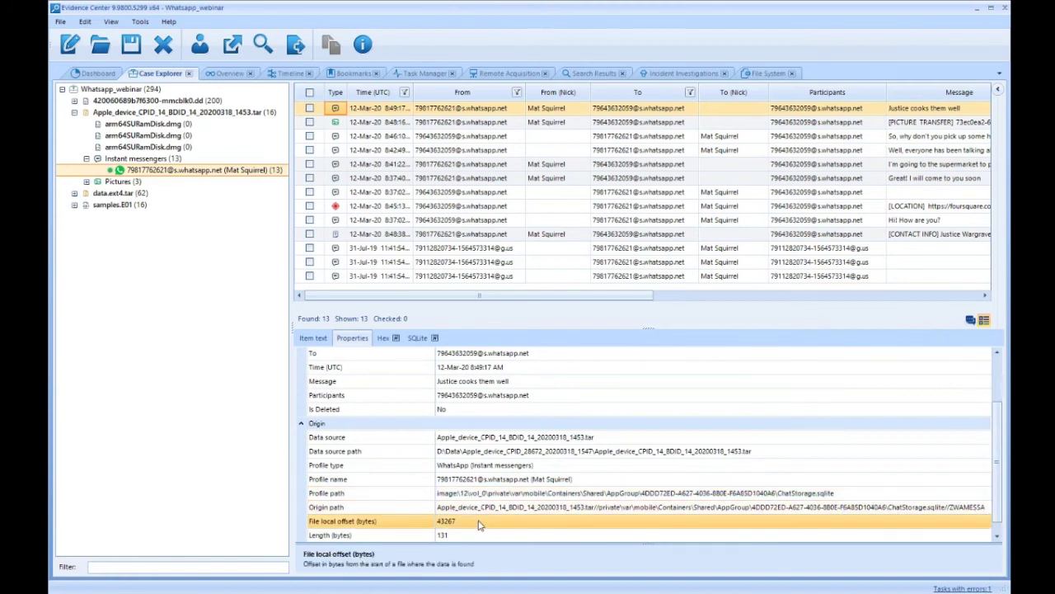
scroll(476, 525, "up", 3)
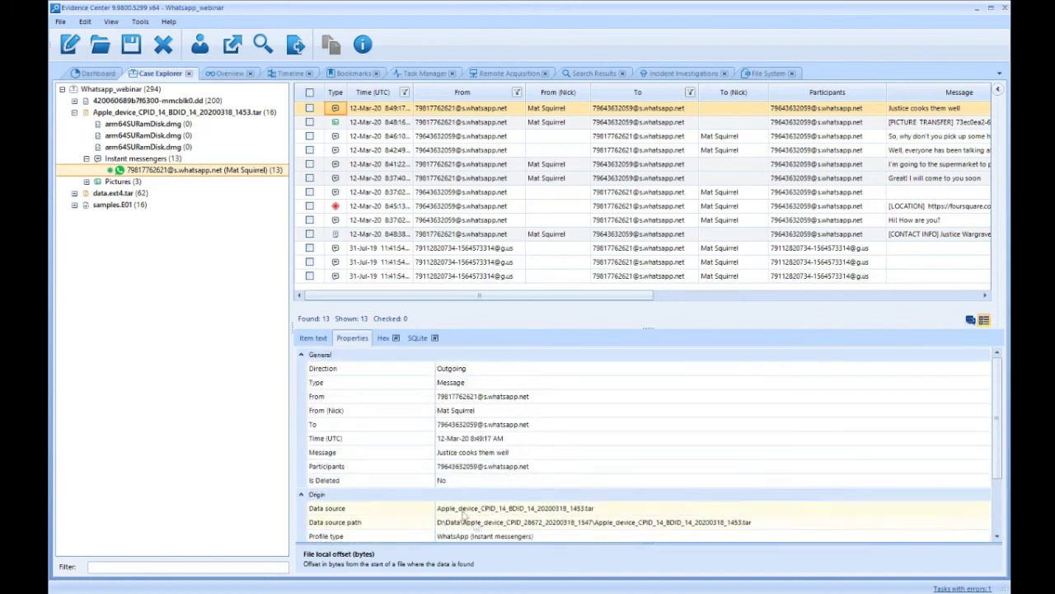
- Inspect the 12-Mar-20 8:49:17 AM message as item text, as hex data and as a record in its SQLite table
left_click(313, 338)
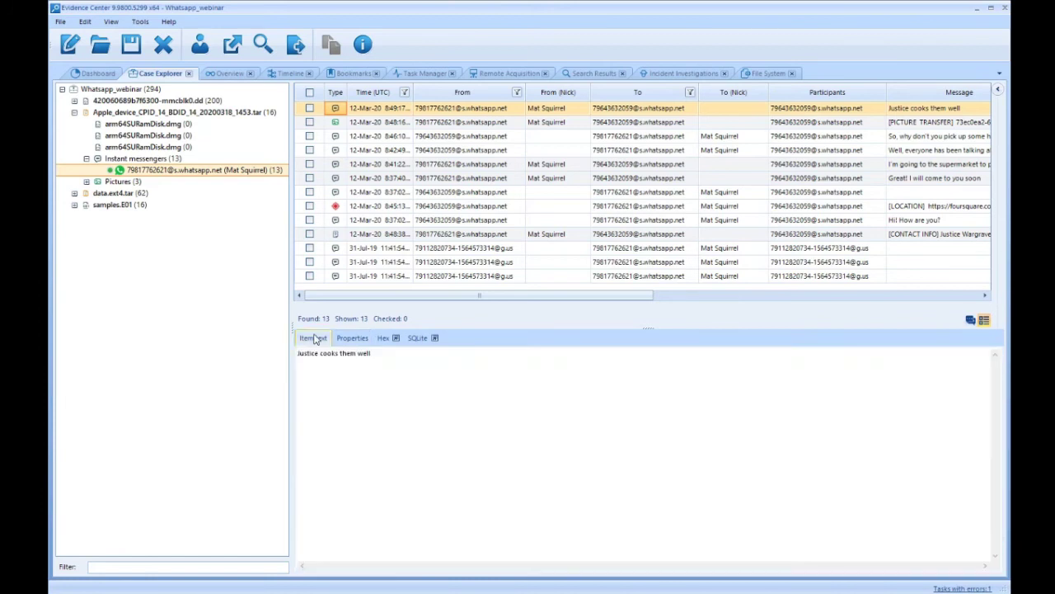
left_click(384, 339)
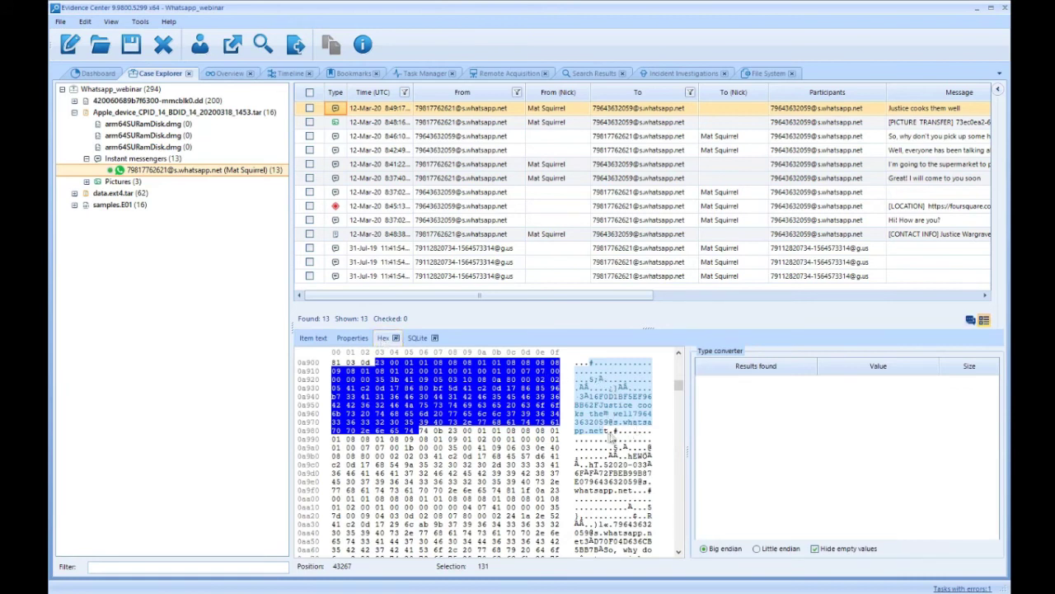
left_click(417, 342)
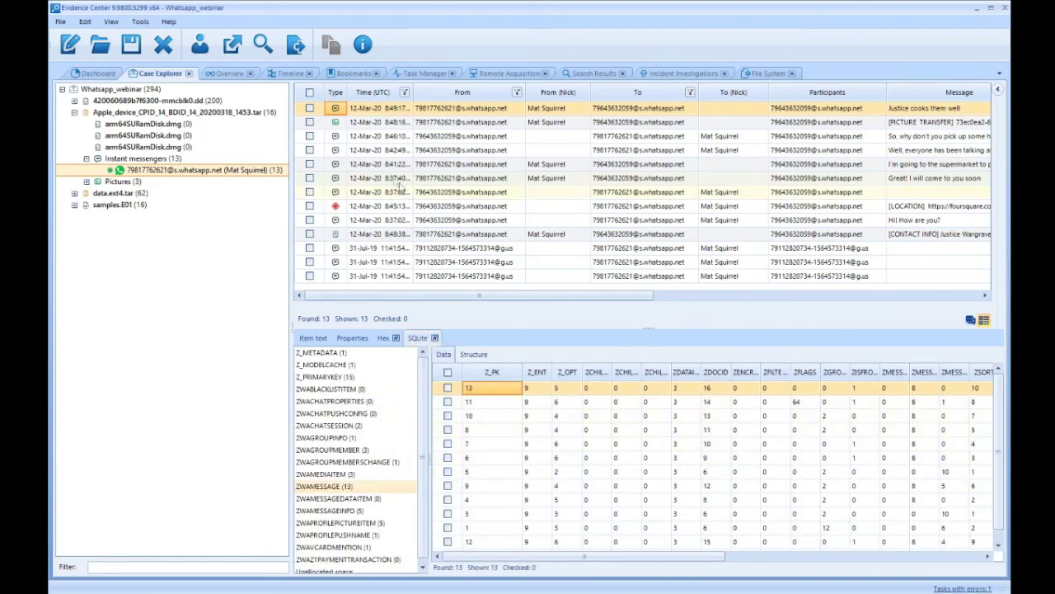
- Examine the SQLite record, properties and attachments of the 12-Mar-20 8:48:16 AM picture transfer message
left_click(351, 124)
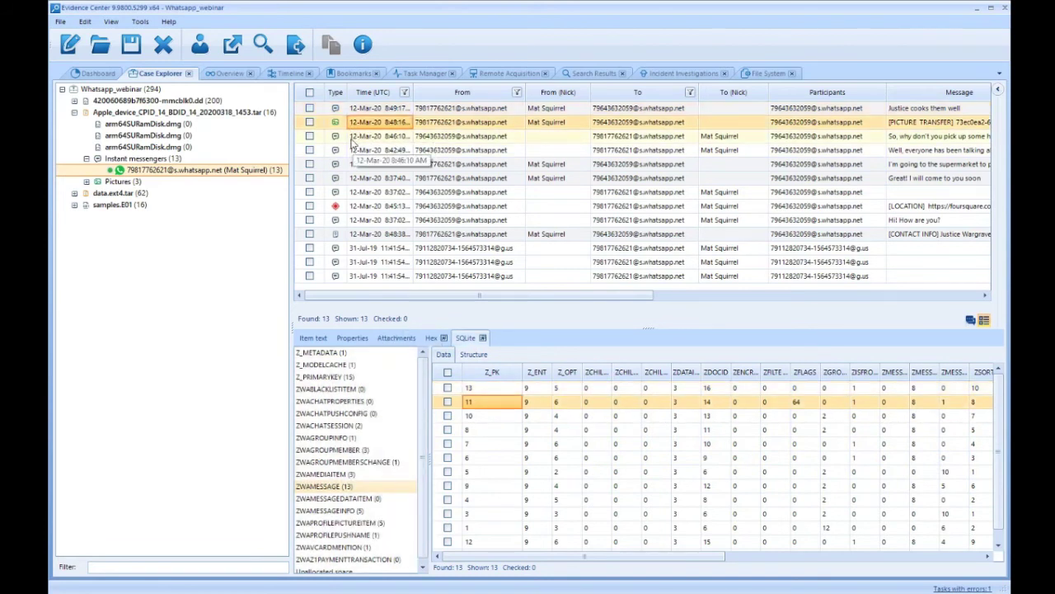
left_click(362, 339)
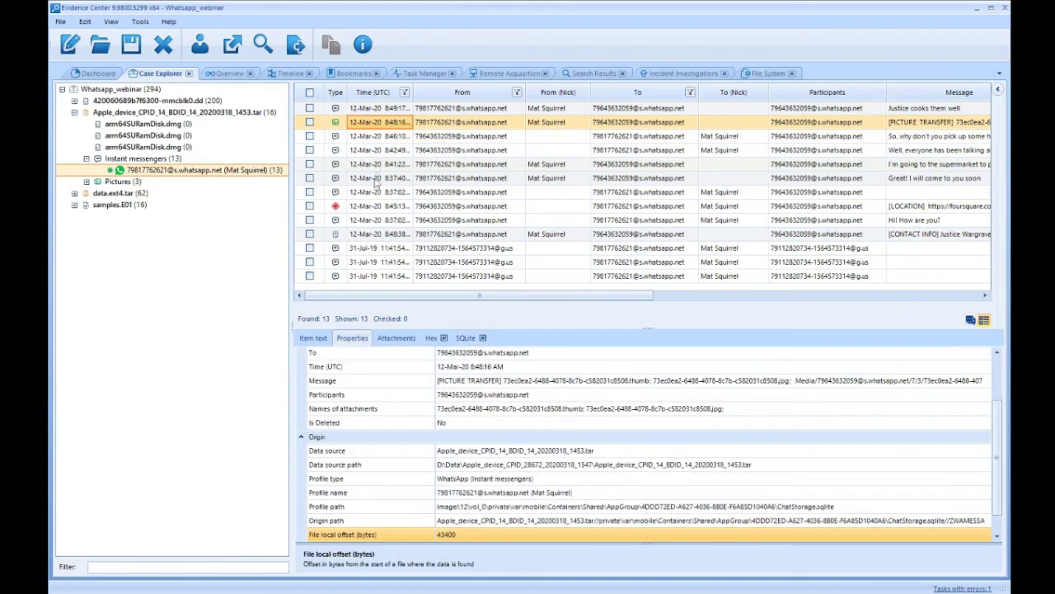
left_click(397, 339)
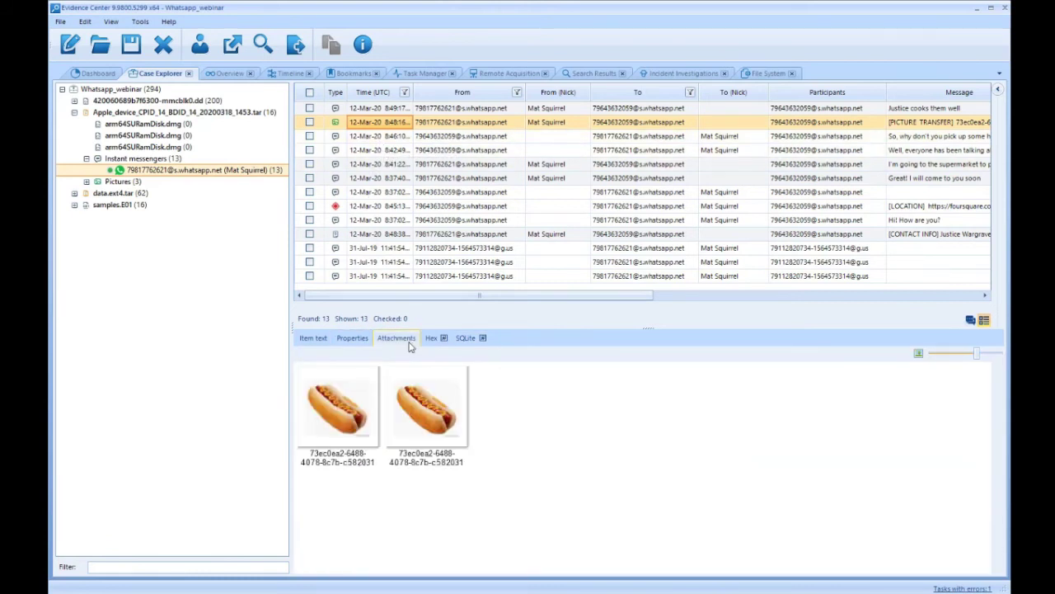
- Go through the properties of the messages listed below the picture transfer, from 12-Mar-20 8:46:10 AM to the first 31-Jul-19 message
left_click(380, 136)
left_click(378, 151)
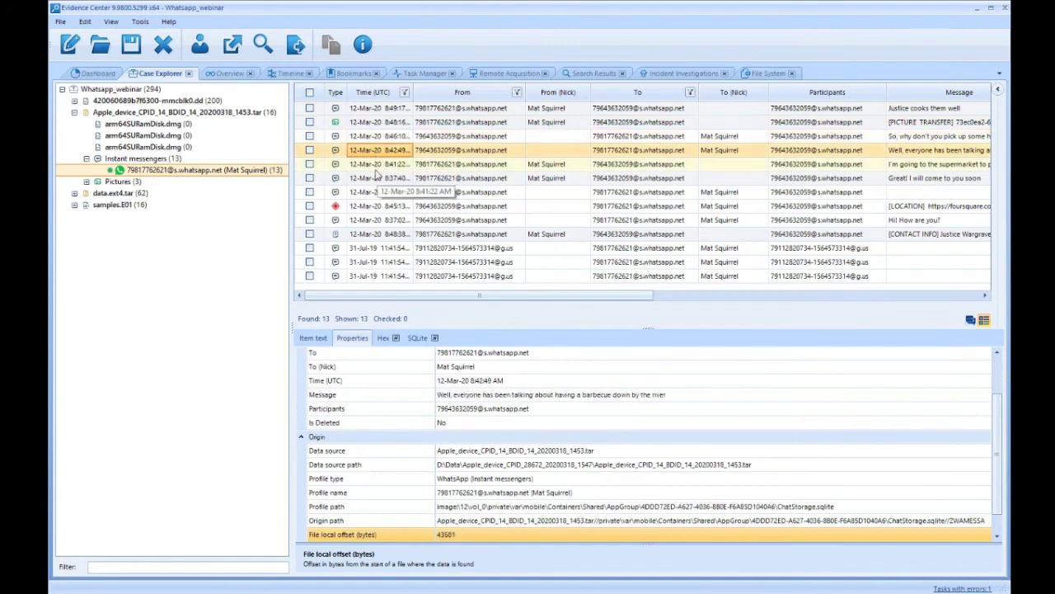
left_click(376, 165)
left_click(372, 179)
left_click(373, 193)
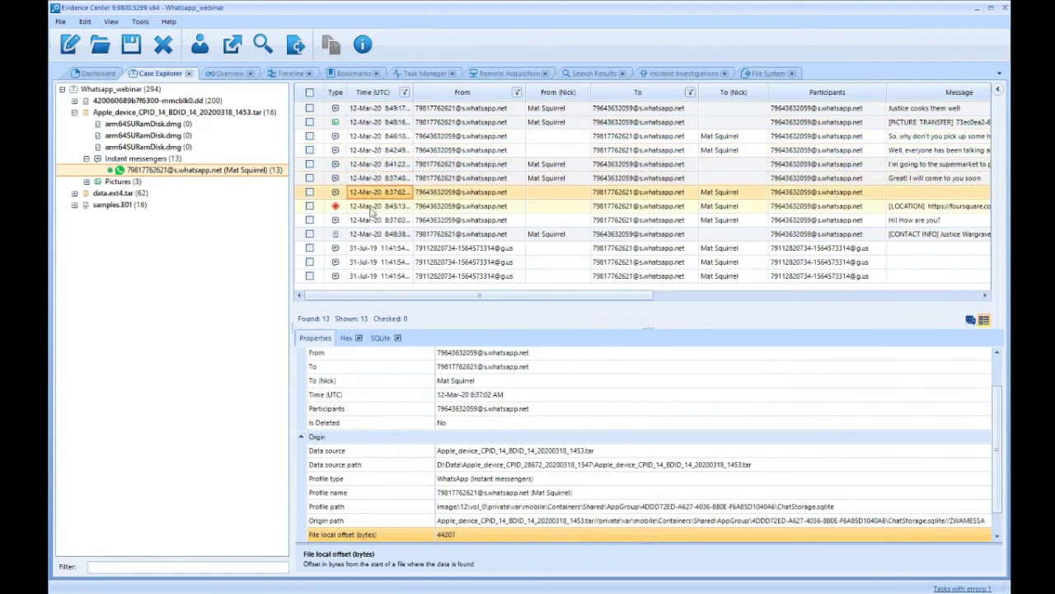
left_click(373, 208)
left_click(375, 220)
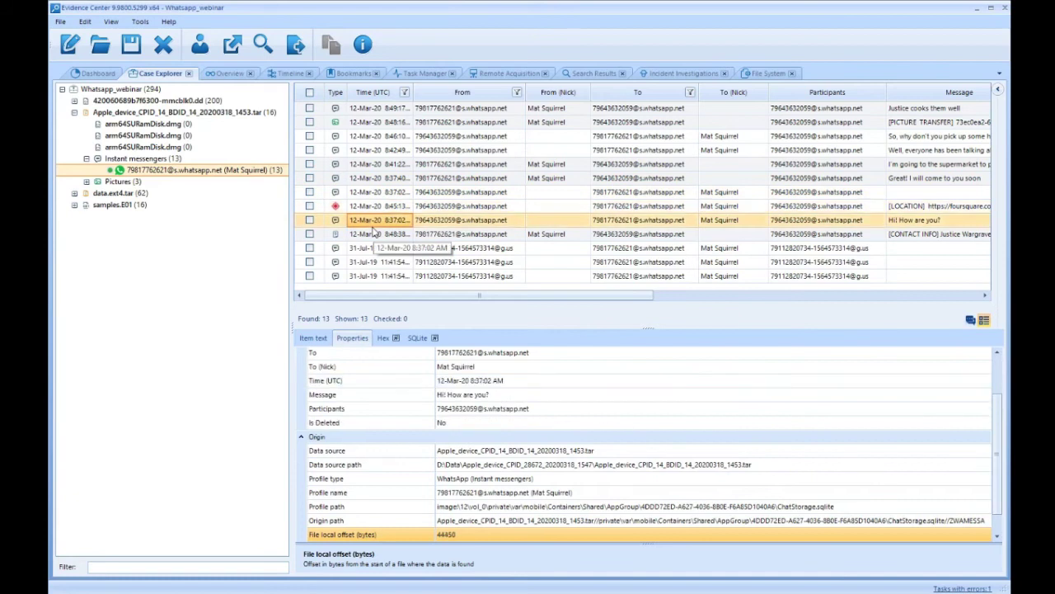
left_click(377, 249)
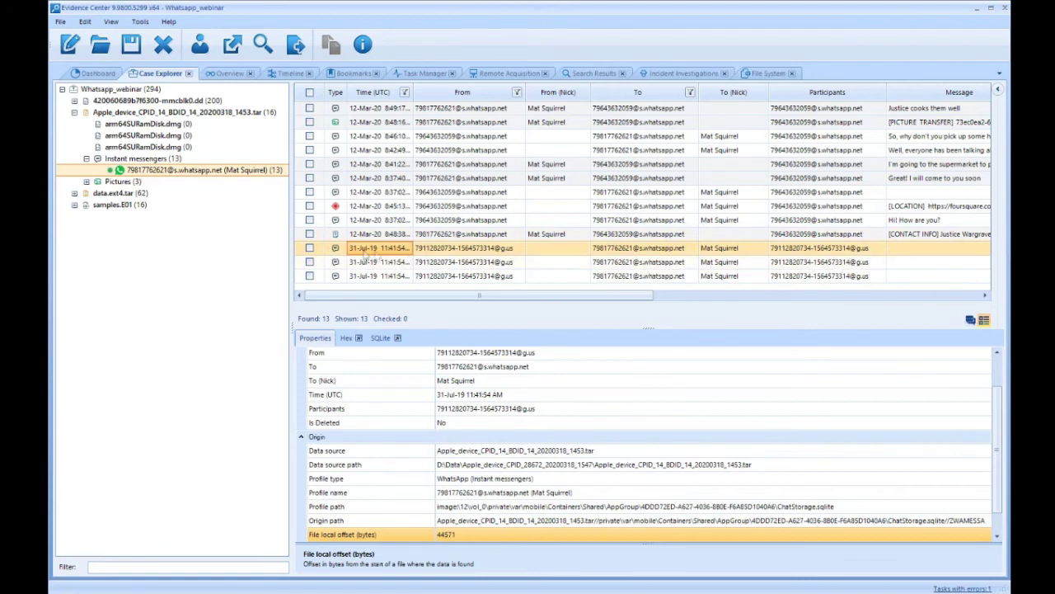
- Show the Apple device's WhatsApp profile in the file system and look over its 4DDD72ED-A627-4036-8B0E-F6A85D1040A6 folder
right_click(182, 173)
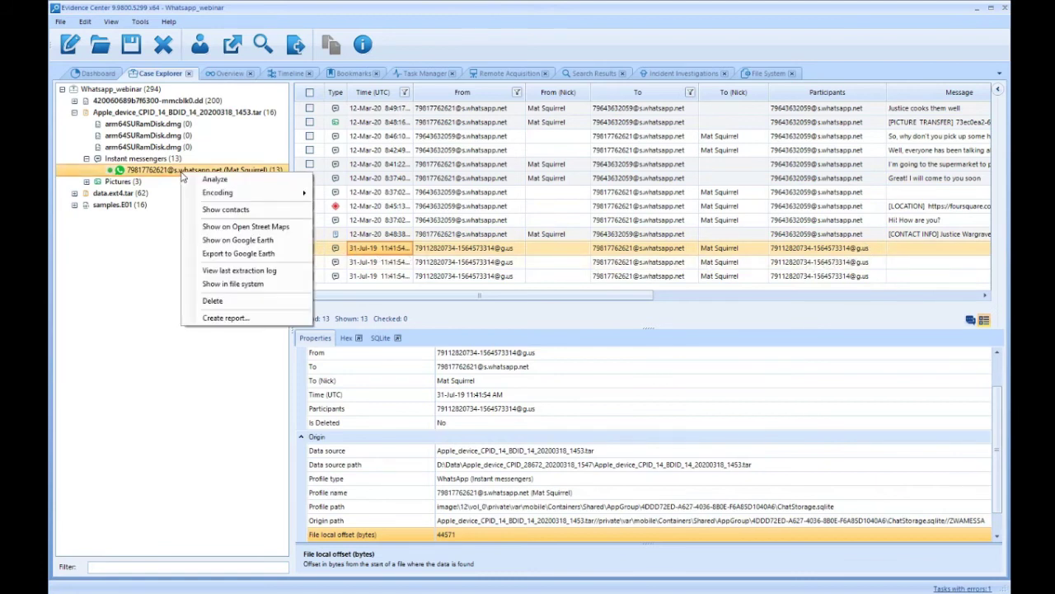
left_click(232, 283)
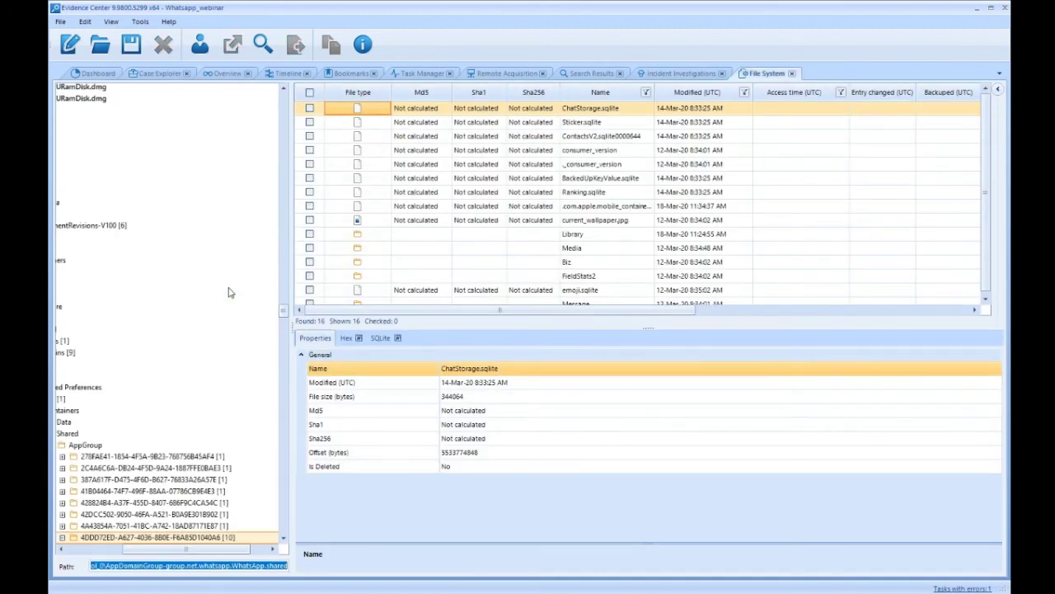
scroll(118, 528, "down", 3)
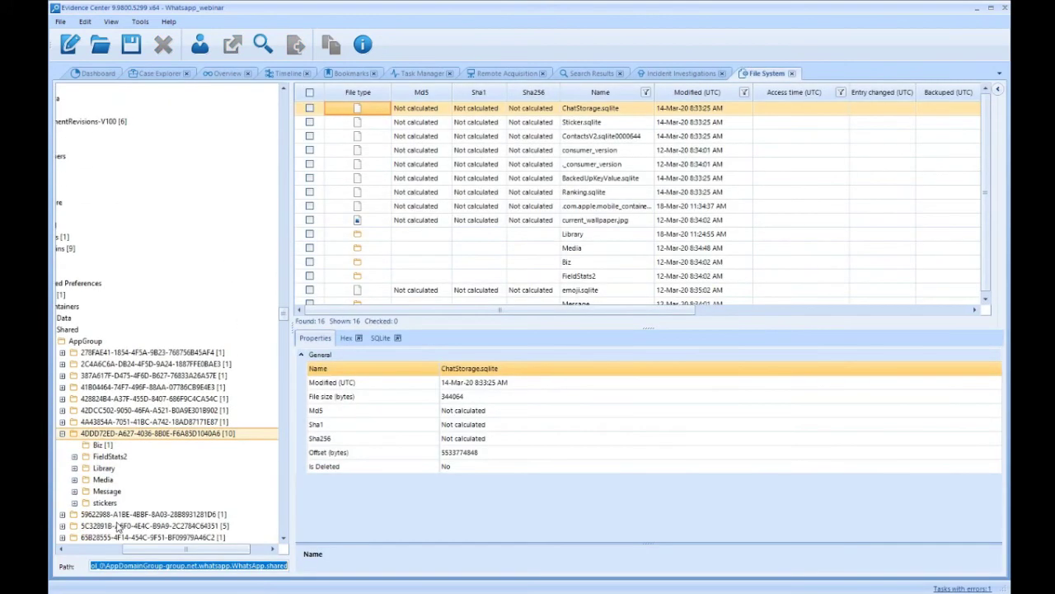
scroll(118, 526, "down", 1)
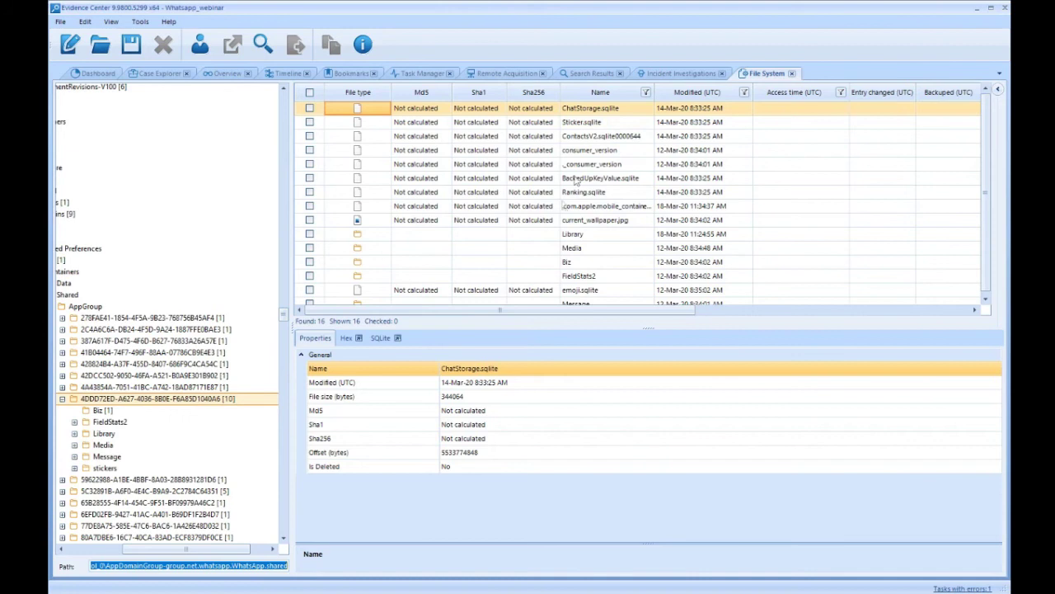
- Inspect the ZWAMESSAGE and ZWAMESSAGEINFO tables of the ChatStorage.sqlite database
left_click(381, 338)
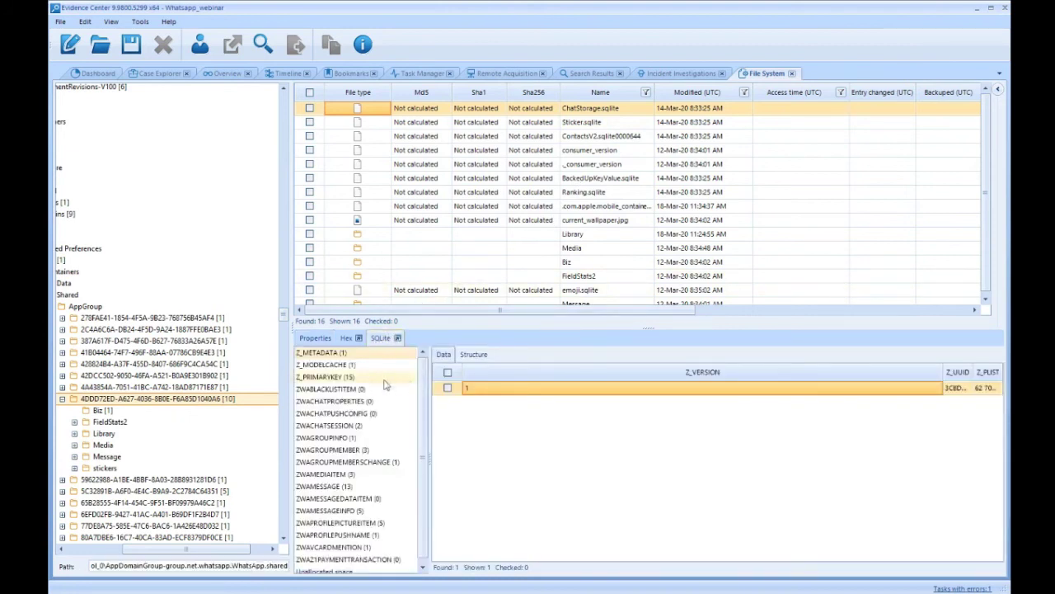
scroll(412, 395, "down", 1)
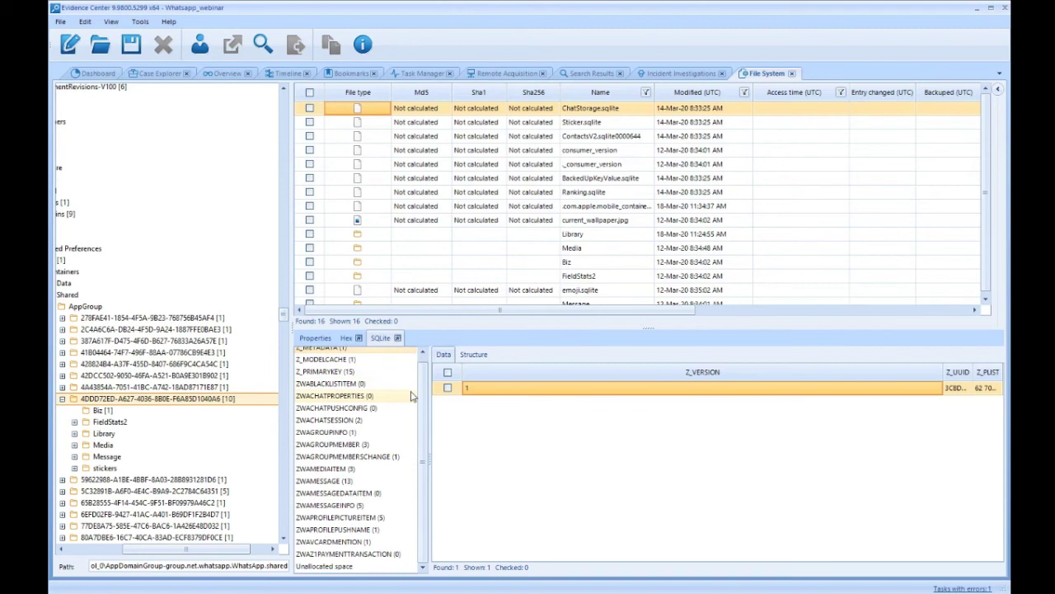
left_click(363, 481)
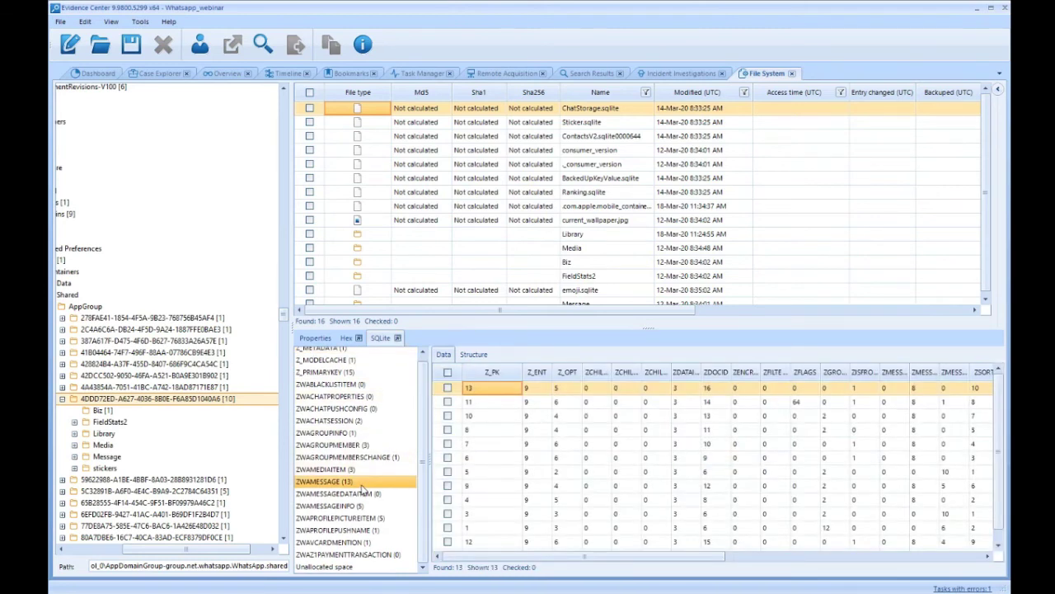
left_click(365, 506)
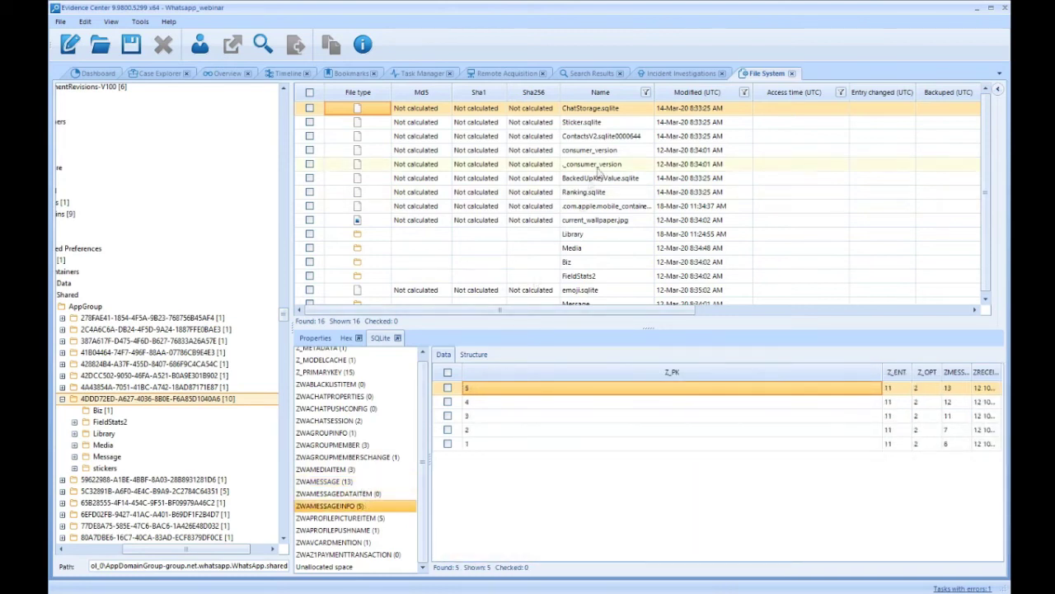
- Inspect the ZWAADDRESSBOOKCONTACT table of the ContactsV2.sqlite0000644 database with its name columns widened, and return to the case's data source tree
left_click(578, 139)
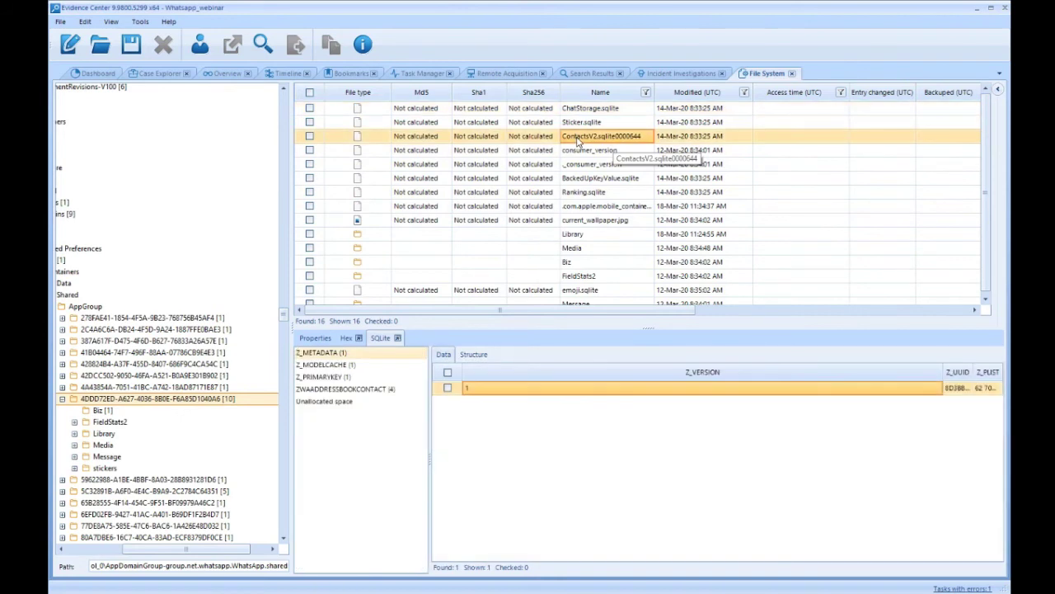
left_click(366, 391)
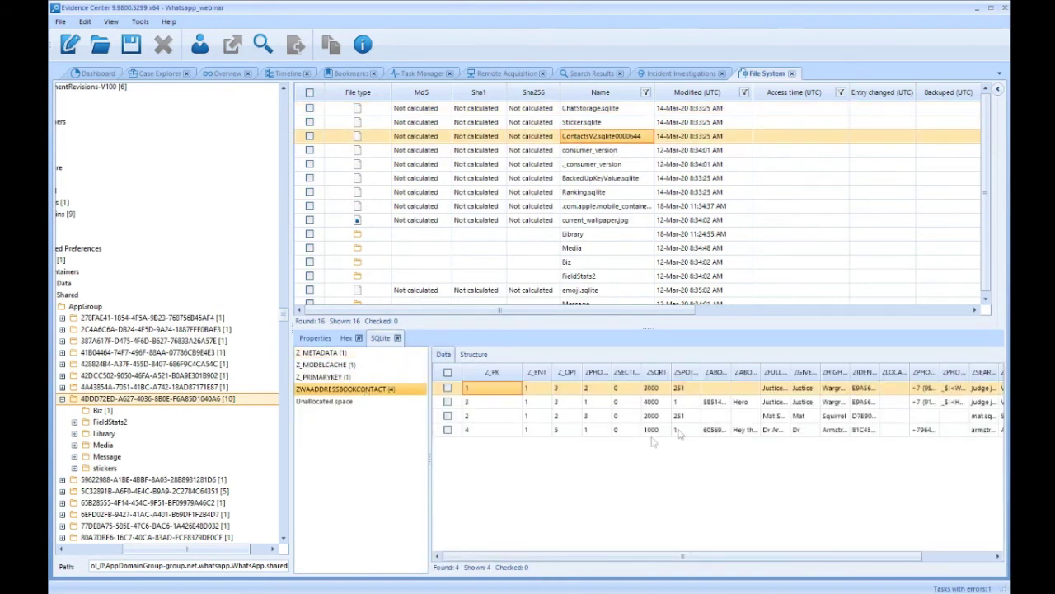
left_click_drag(790, 372, 949, 371)
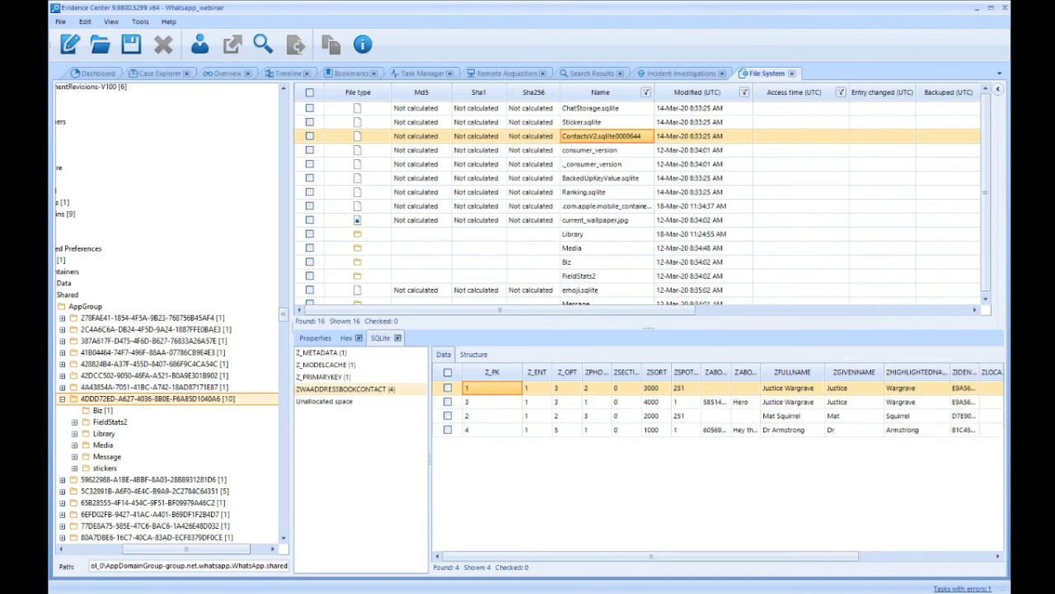
left_click(161, 73)
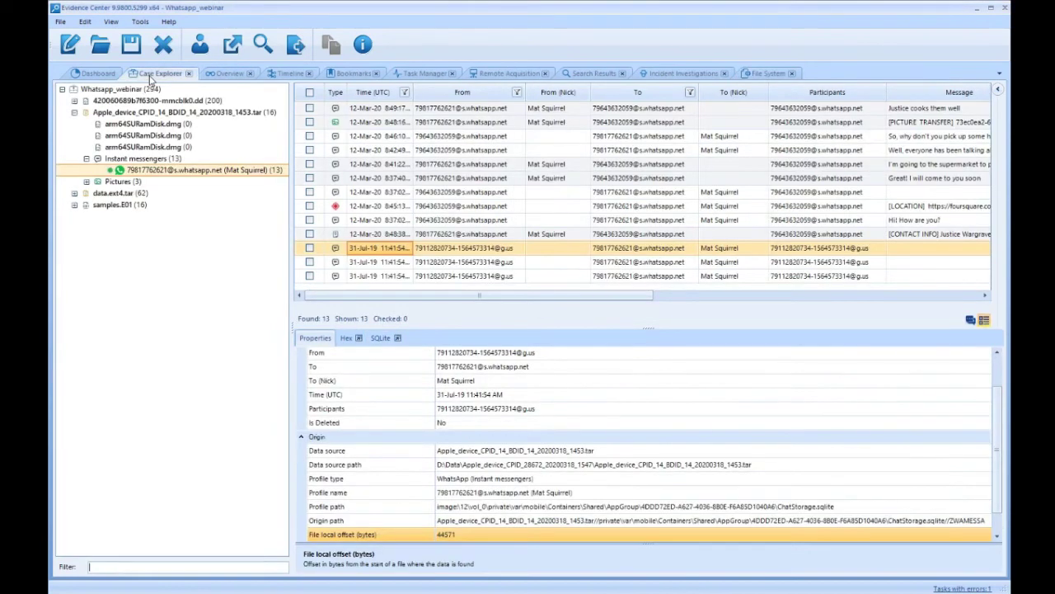
left_click(74, 112)
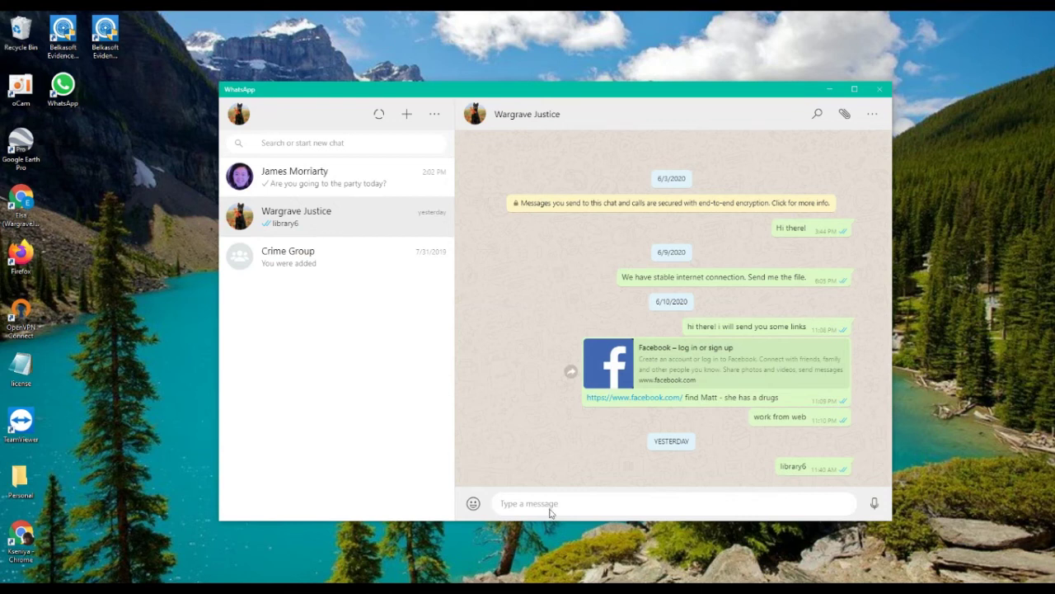
- In the WhatsApp desktop app, send the message "you can find drugs in abdomen library" in the open chat, correcting the misspelled word to "abdomen"
type("I")
key("BackSpace")
type("you can find drugs in aband")
type("omen")
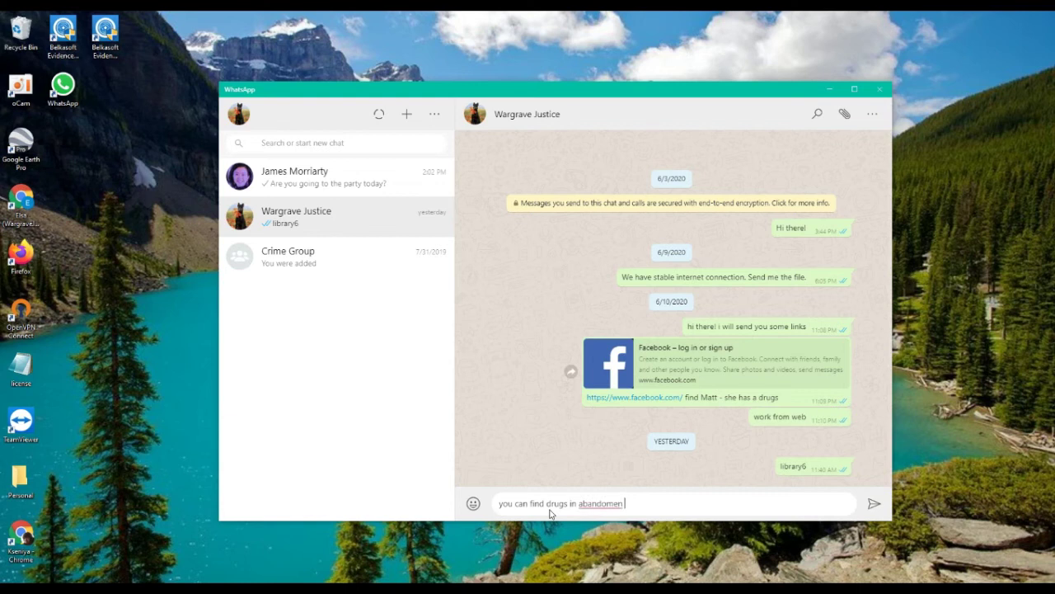
right_click(601, 501)
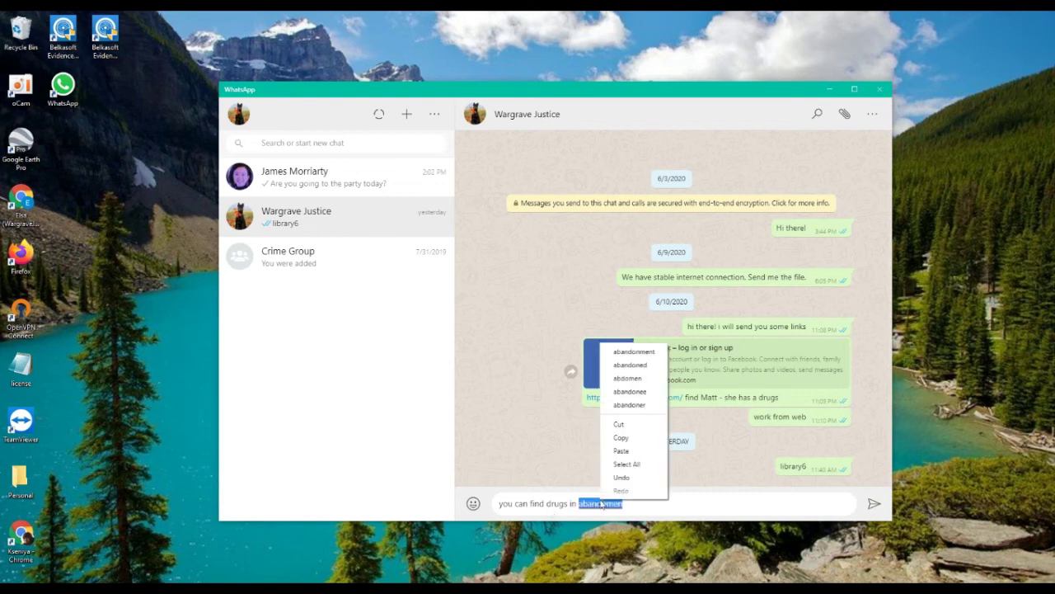
left_click(627, 378)
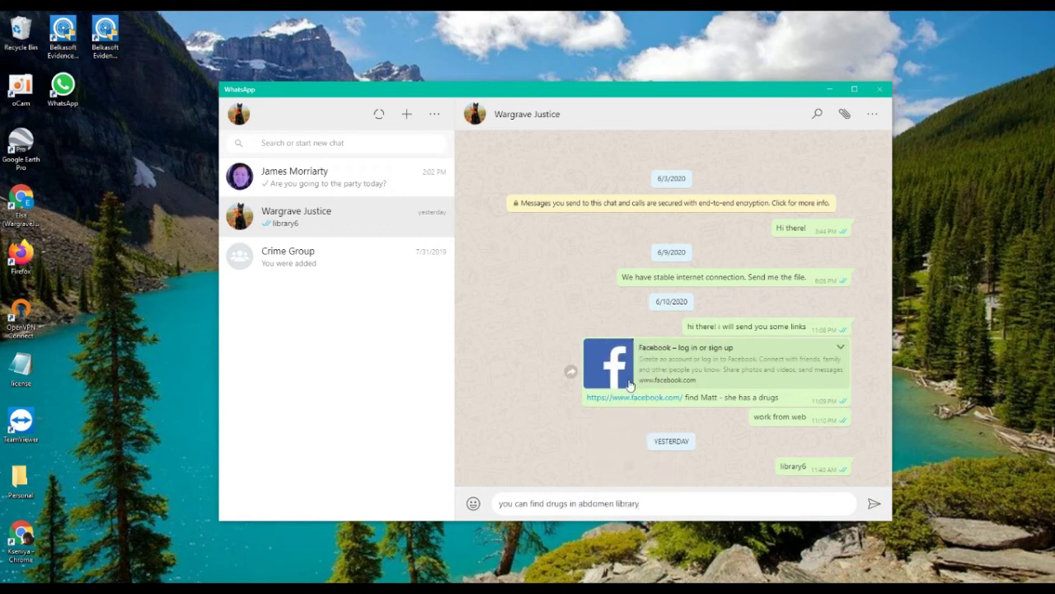
key("Return")
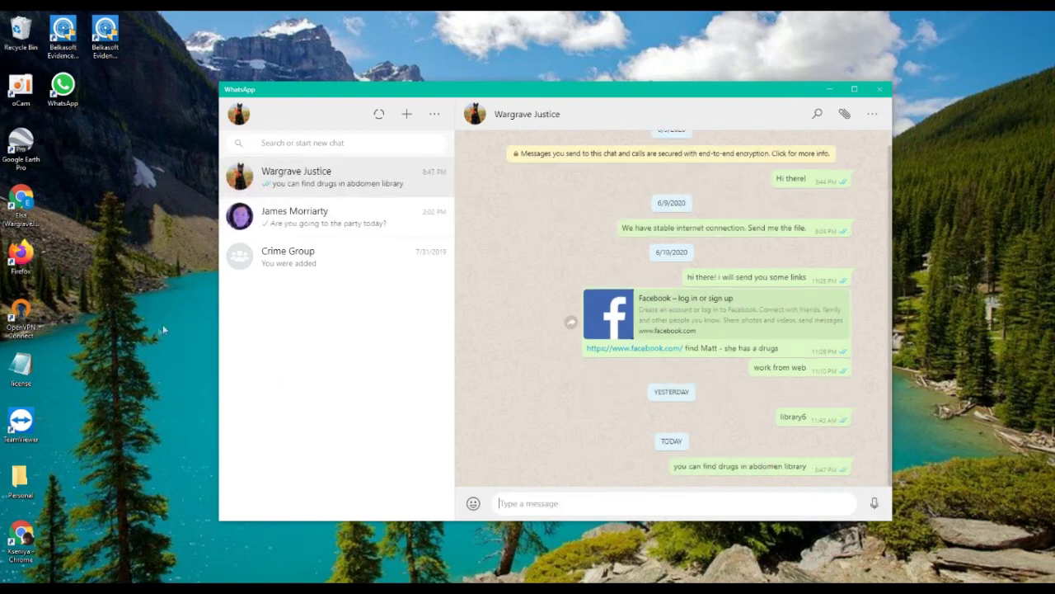
- Open WhatsApp Web in Chrome and view the most recent chat, which holds the message just sent
double_click(21, 202)
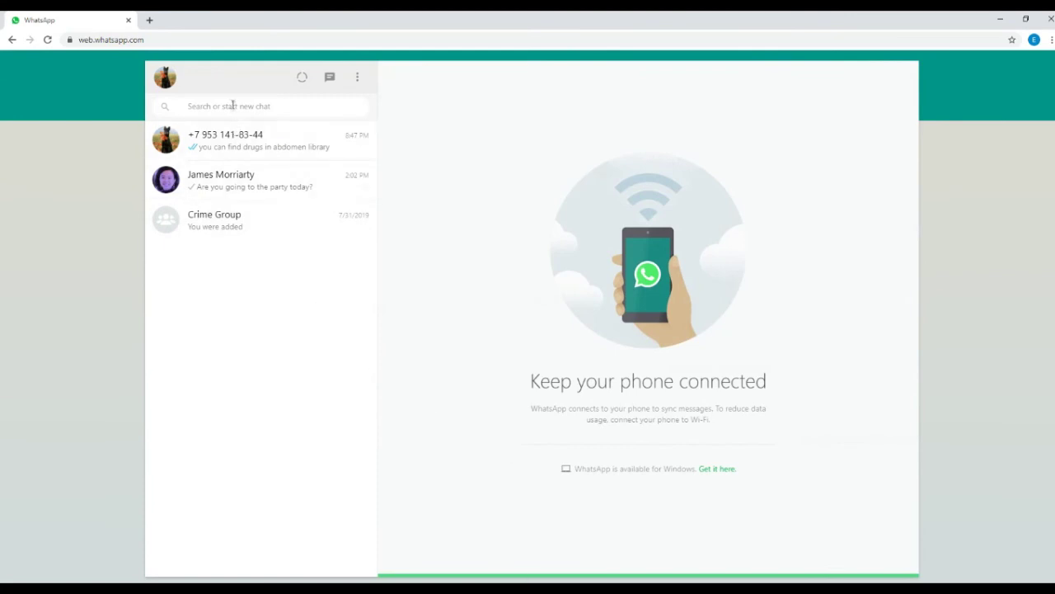
left_click(238, 144)
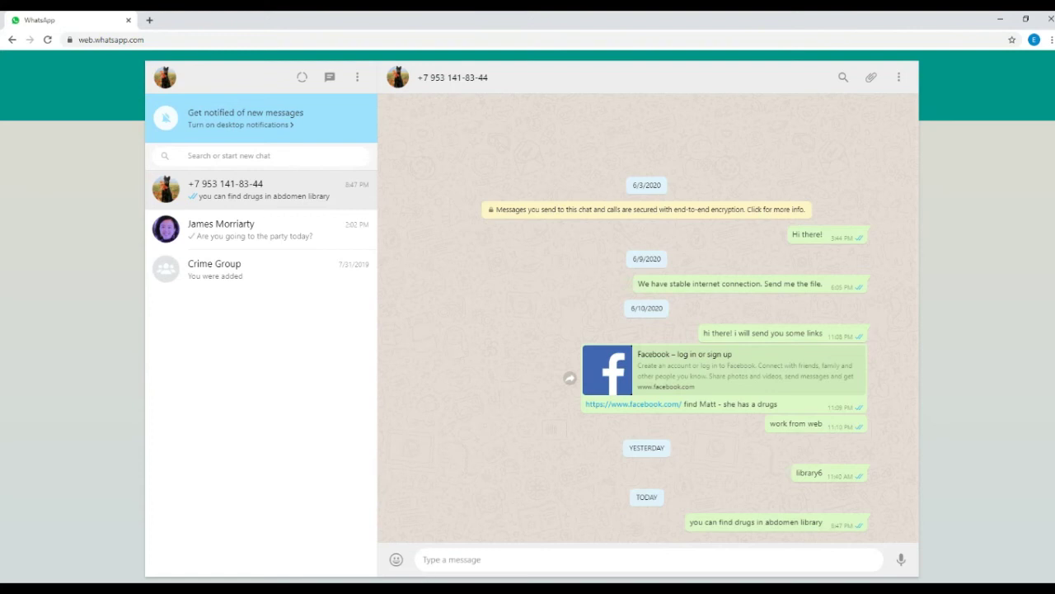
left_click(423, 540)
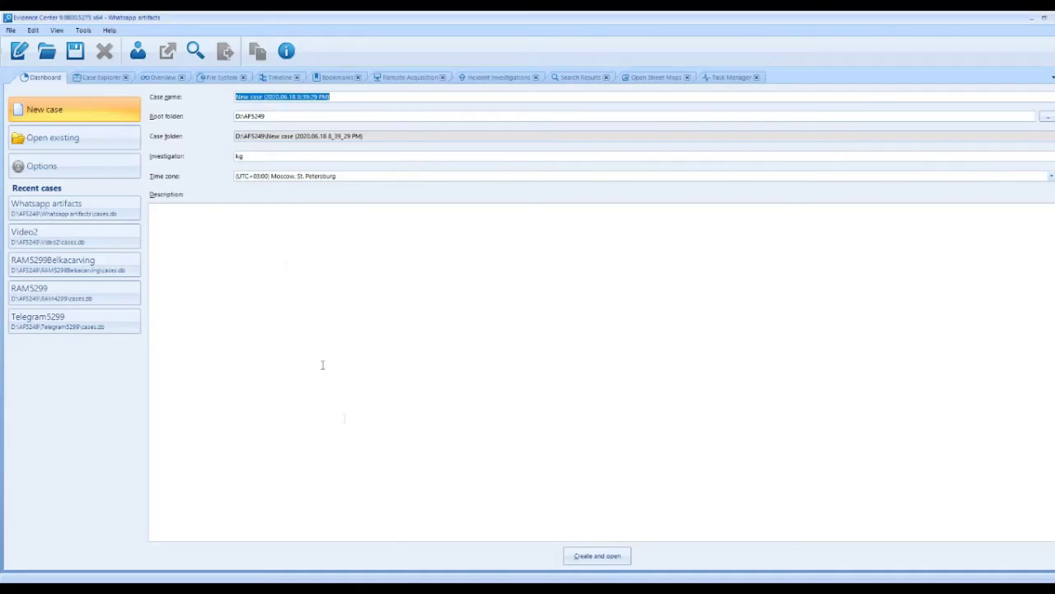
- In Evidence Center, create and open a new case named WhatsApp Disk Analysis
type("W")
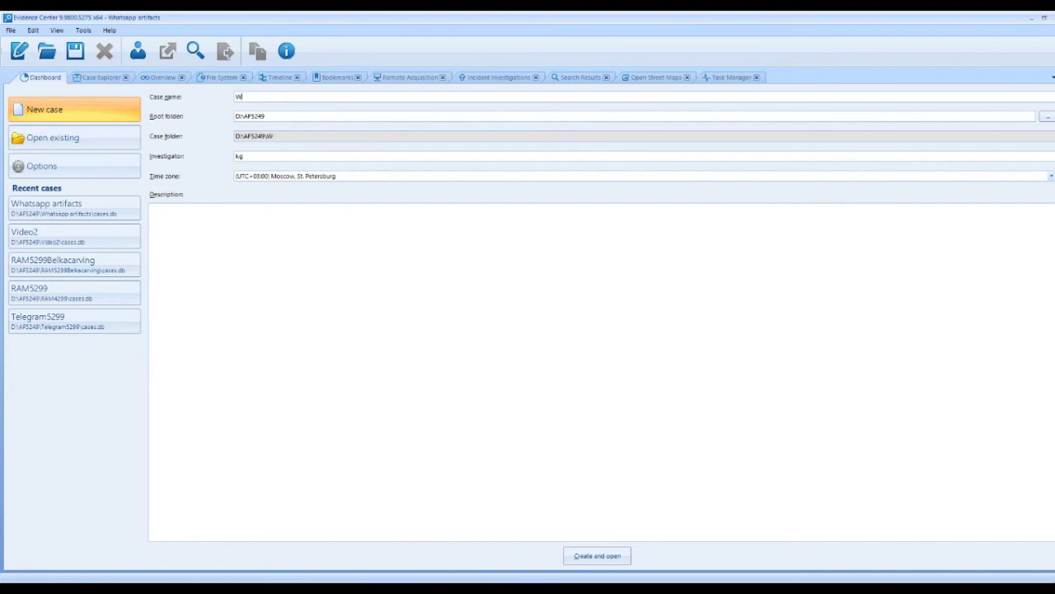
type("hatsApp Disk Analysis")
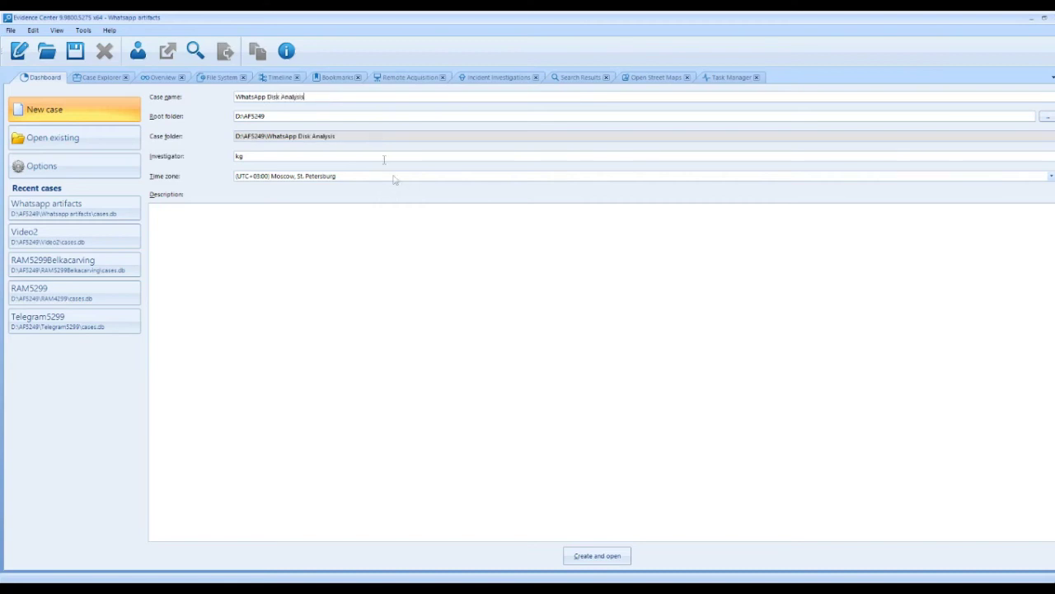
left_click(603, 564)
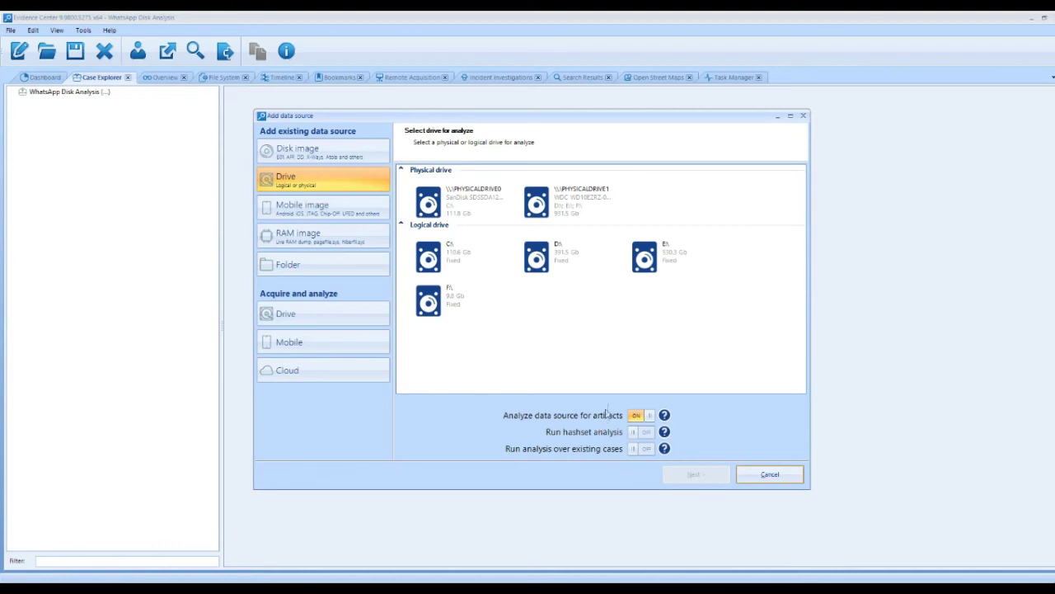
- Add the logical drive C:\ as the case's only data source and analyze it for all supported data types
double_click(443, 253)
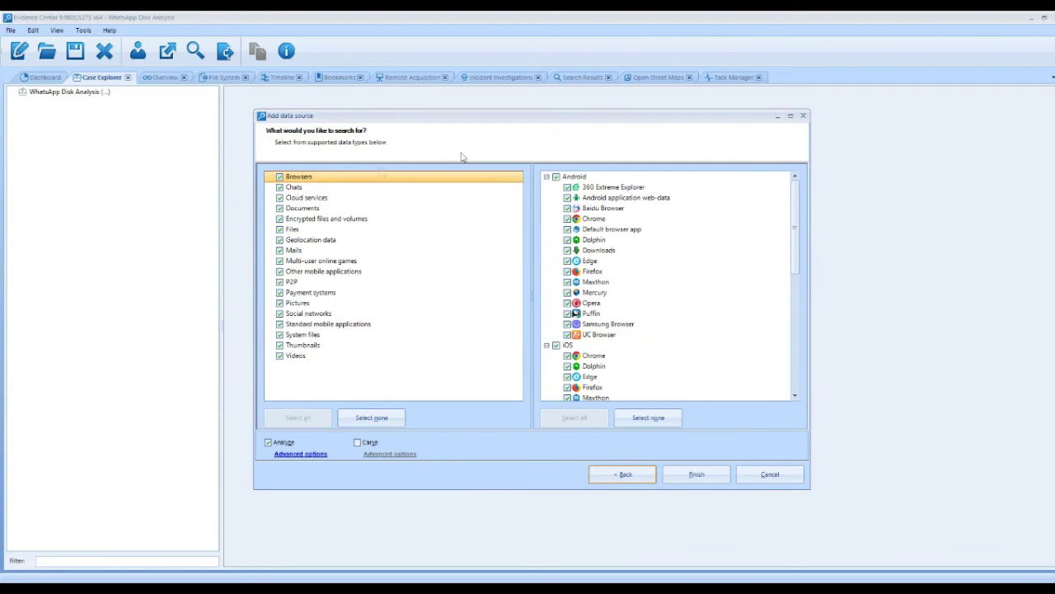
left_click(696, 477)
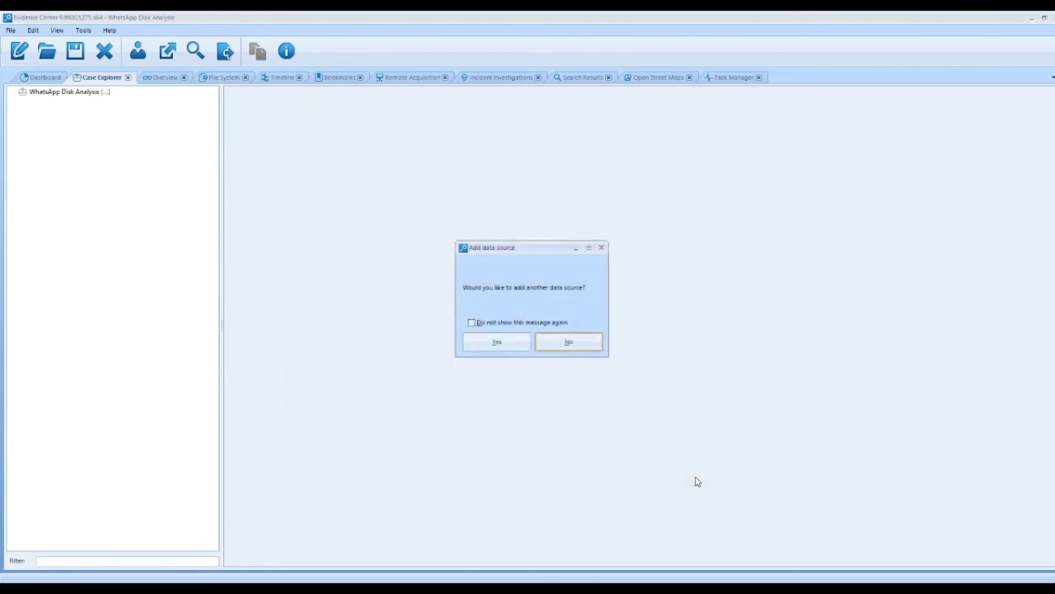
left_click(572, 348)
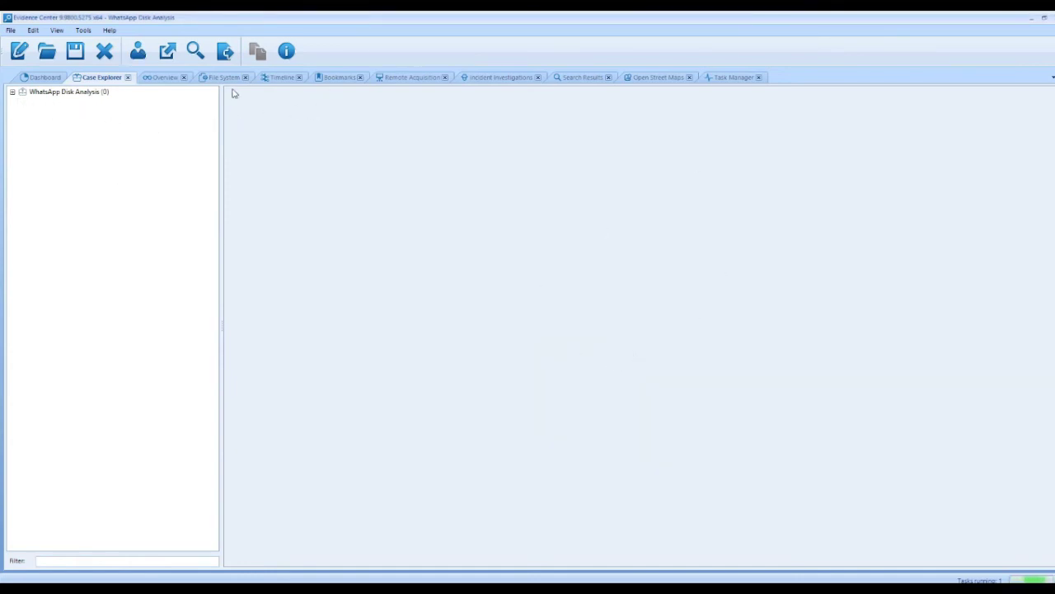
- Check the progress of the C:\ analysis tasks and cancel all running tasks
left_click(723, 79)
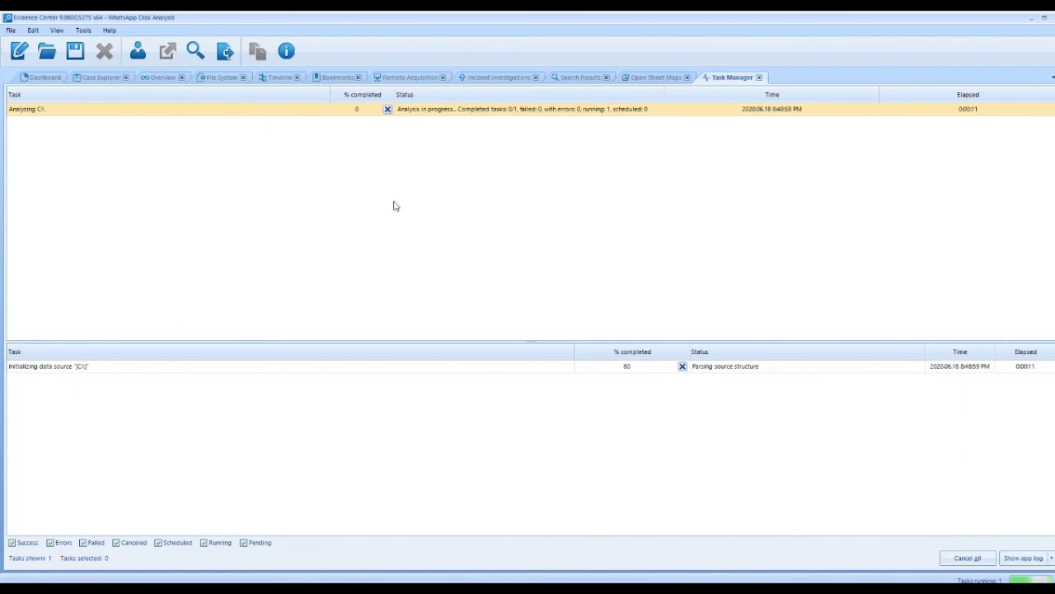
left_click(61, 369)
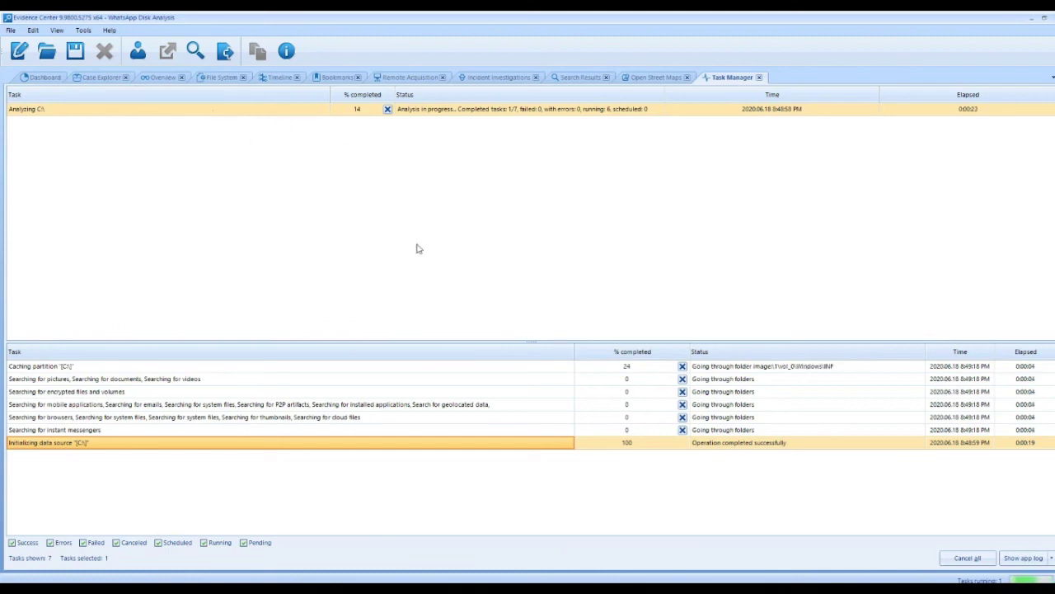
left_click(968, 557)
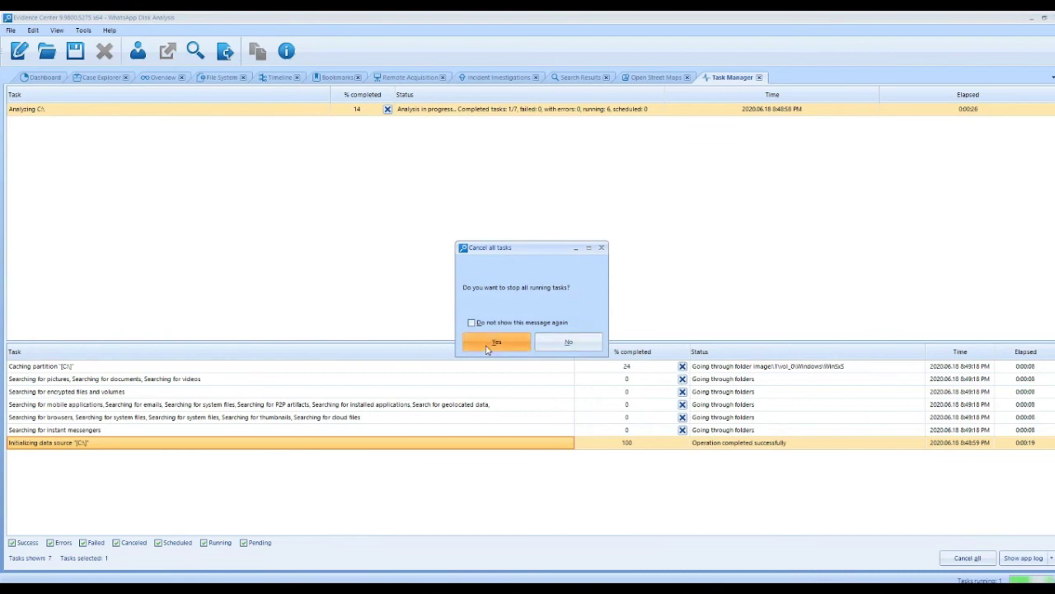
left_click(491, 341)
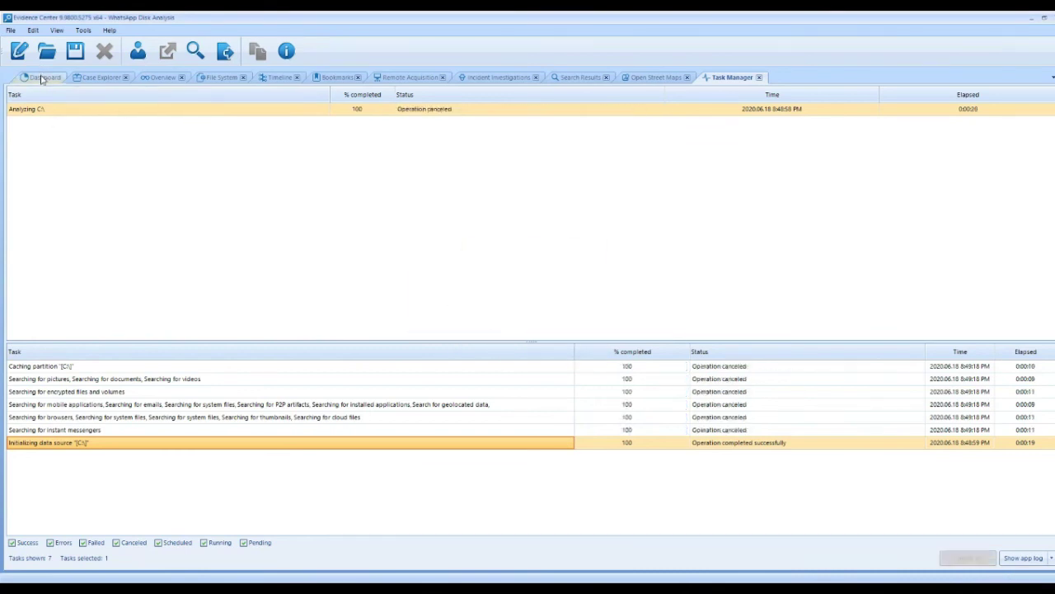
- Switch to the existing Whatsapp artifacts case from the recent cases
left_click(43, 76)
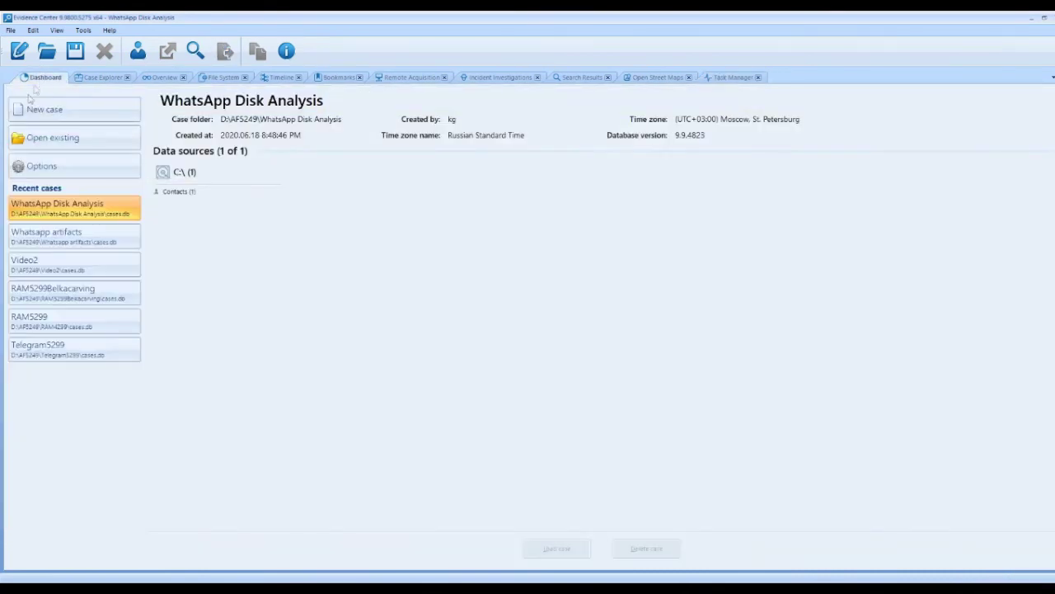
left_click(59, 238)
double_click(59, 238)
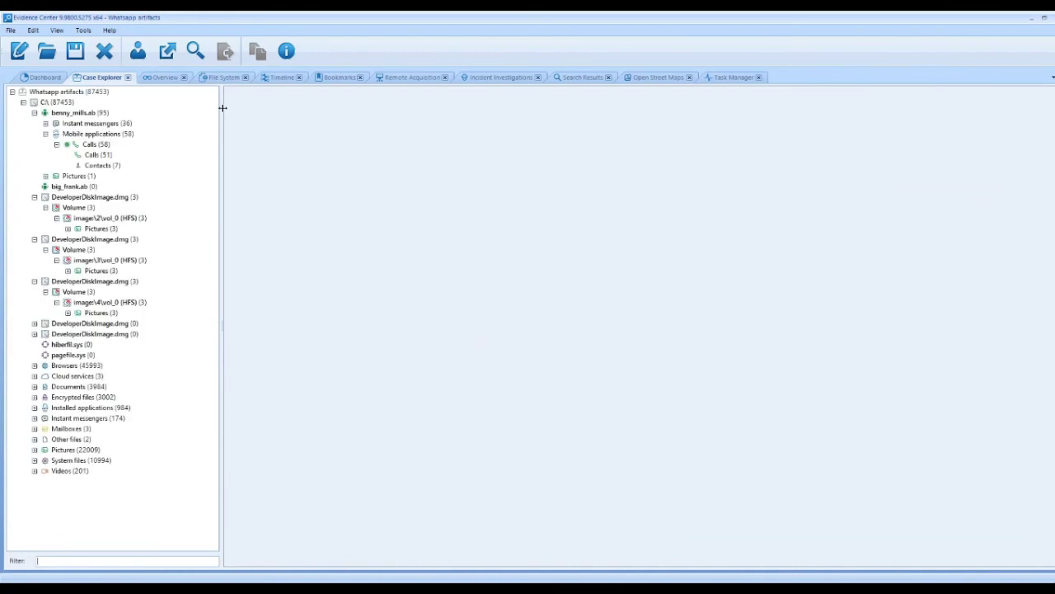
- Show the C:\ drive's file system and look over the subfolders of Users\kg
left_click(224, 77)
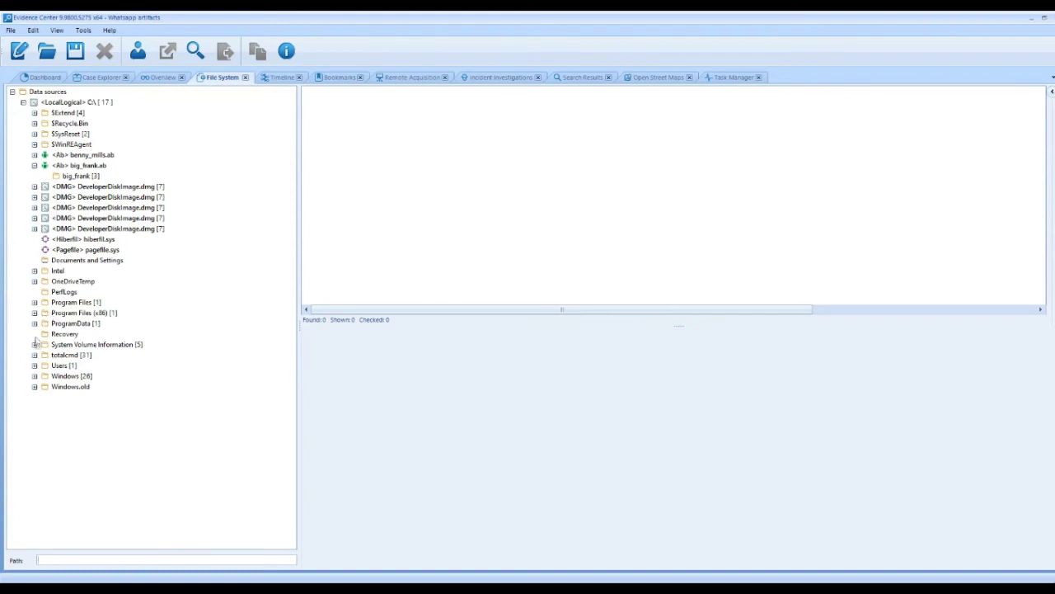
left_click(34, 366)
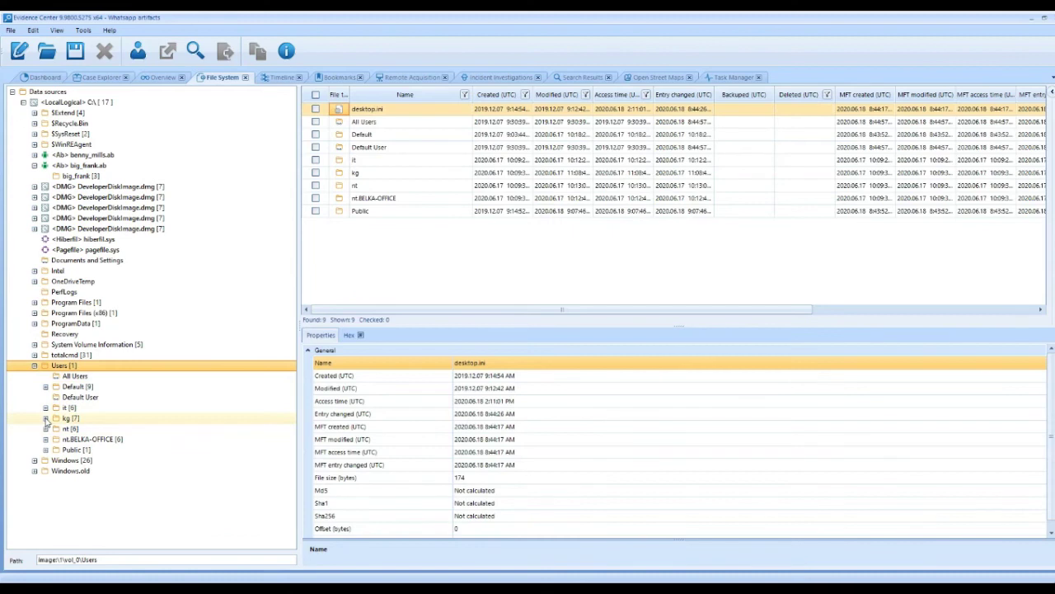
left_click(45, 418)
left_click(70, 418)
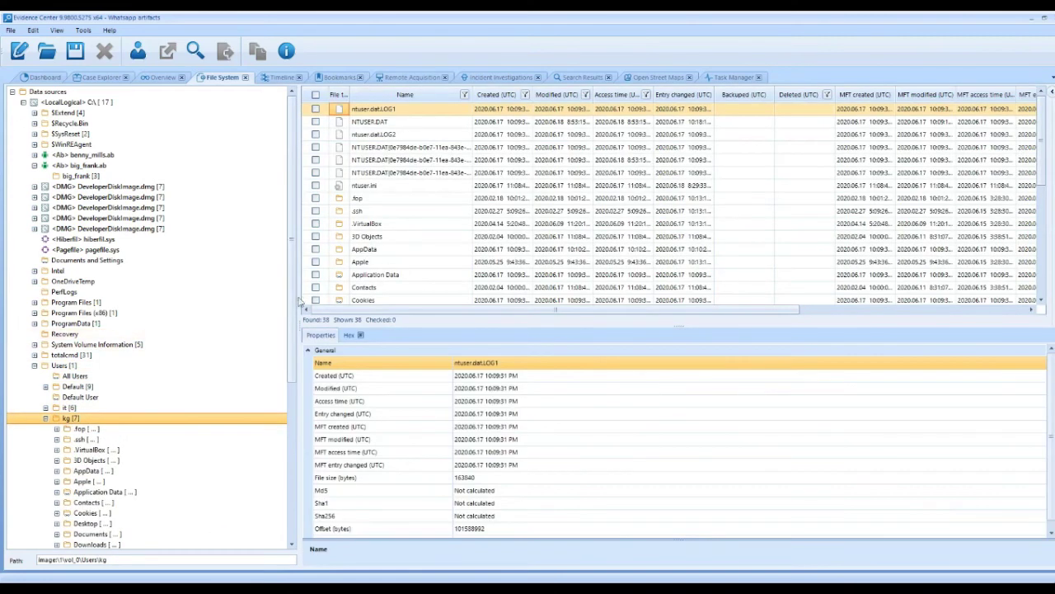
scroll(282, 441, "down", 7)
scroll(272, 445, "down", 1)
left_click(248, 451)
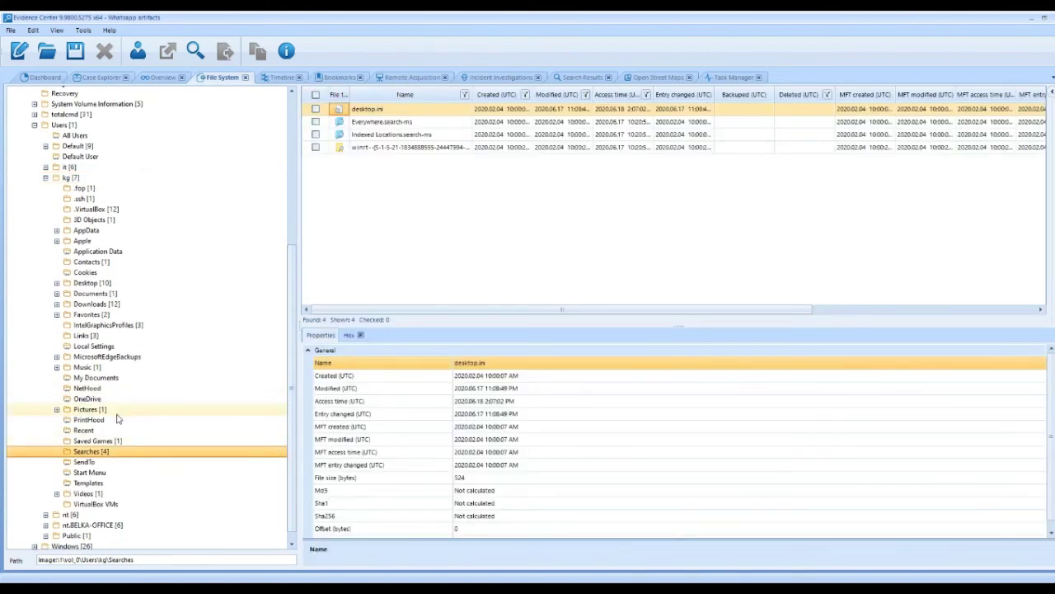
- Examine the files and folders stored in the kg profile's AppData\Roaming\WhatsApp folder
left_click(56, 234)
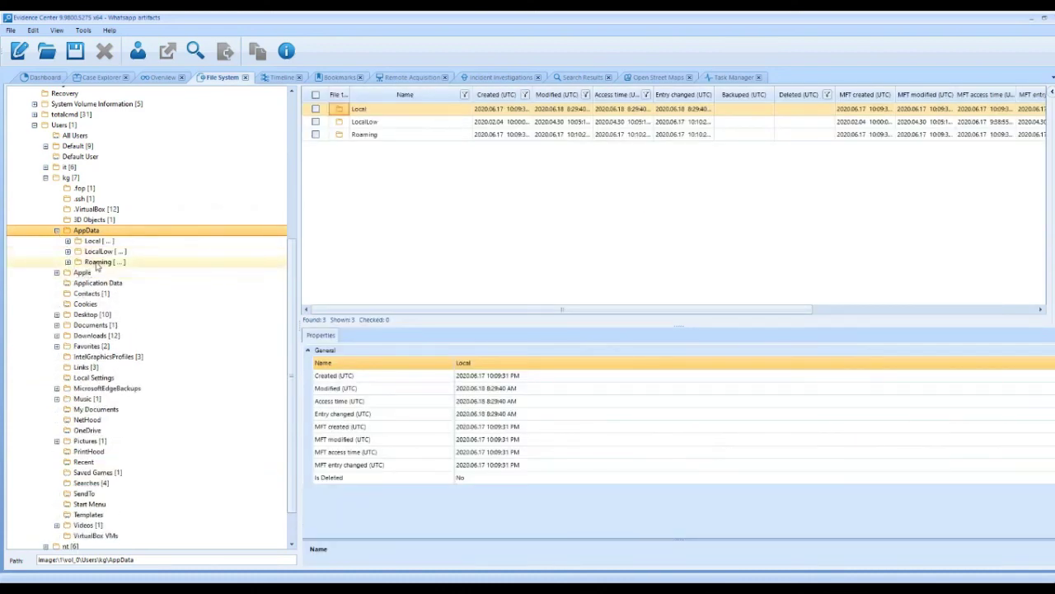
left_click(97, 262)
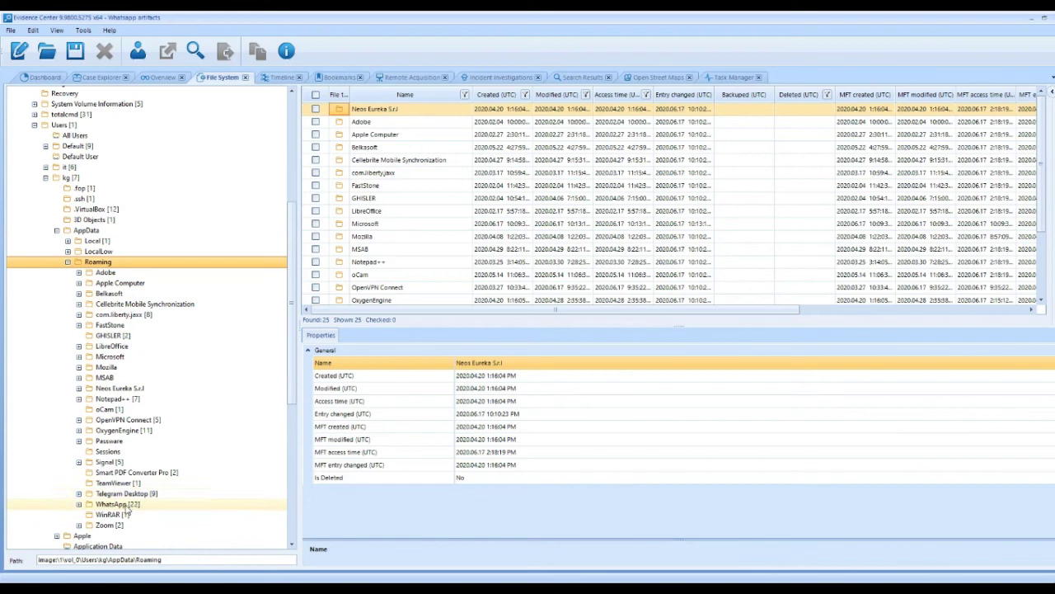
left_click(128, 508)
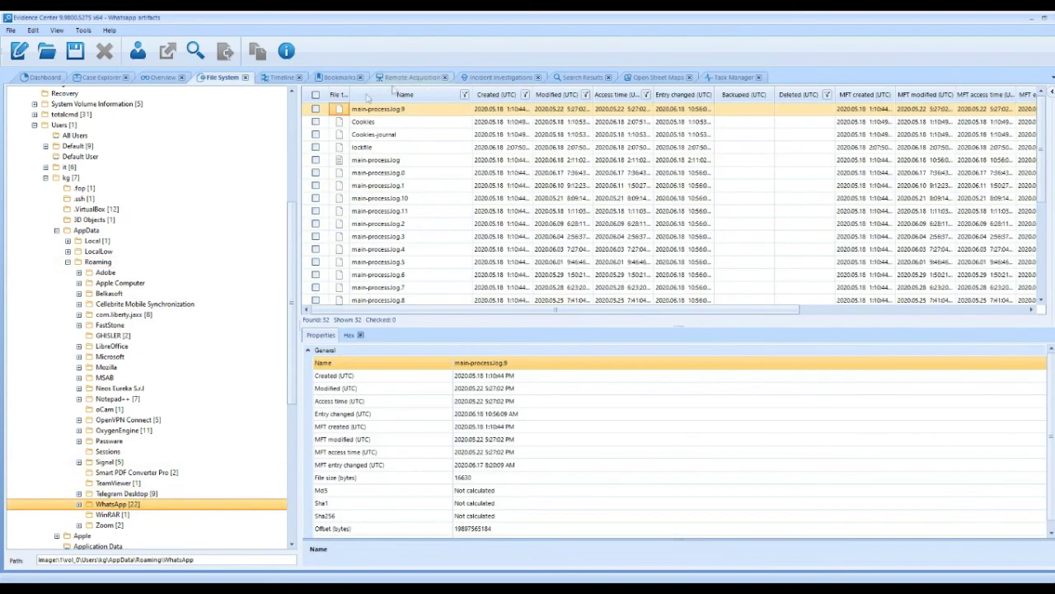
left_click_drag(1041, 128, 1043, 245)
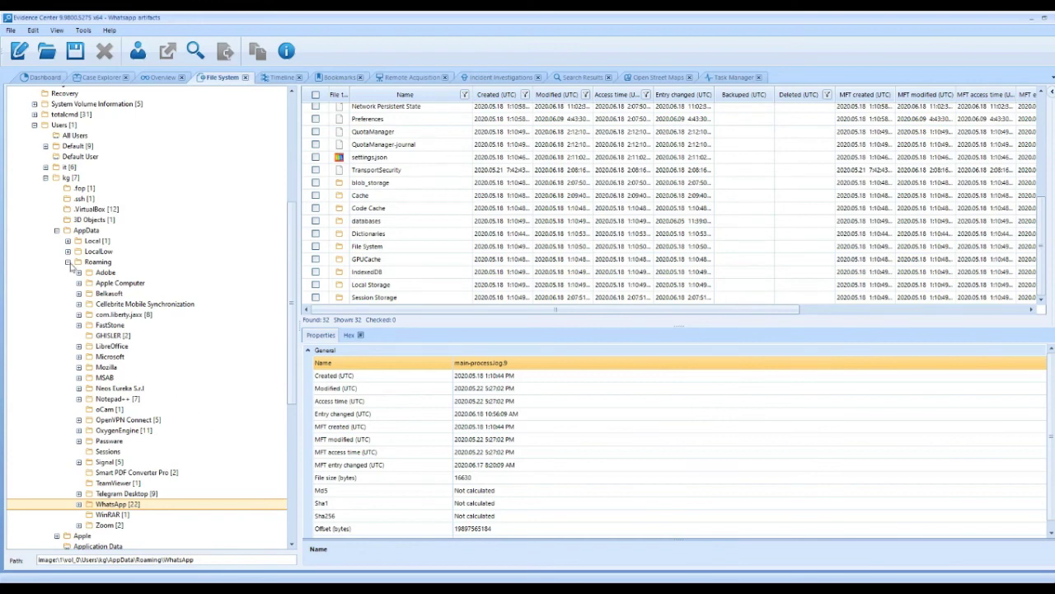
- Show the contents of the WhatsApp folder under the kg profile's AppData\Roaming\Microsoft\Windows\Start Menu\Programs
double_click(104, 357)
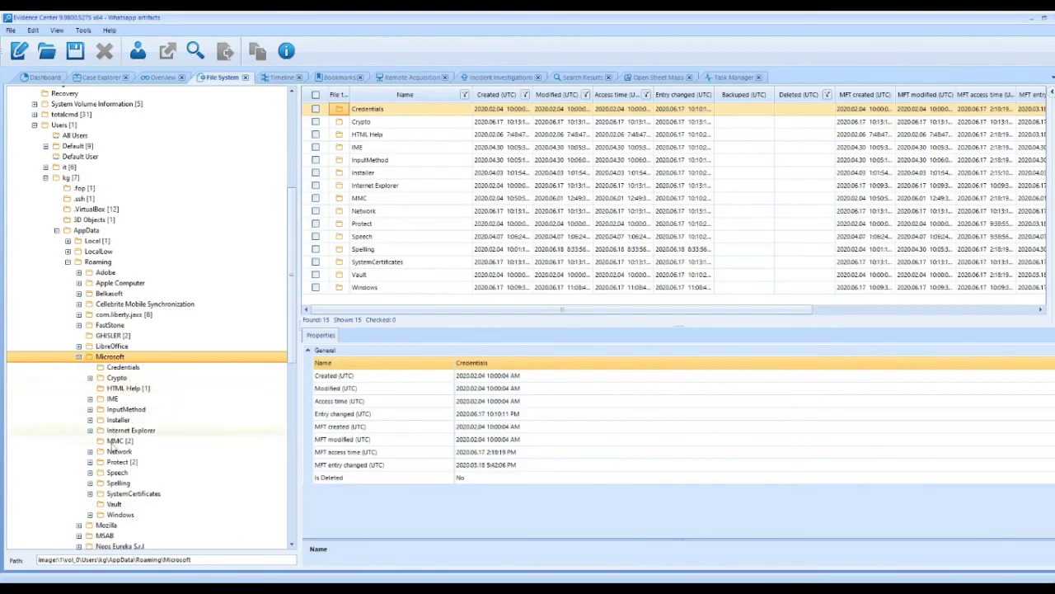
double_click(94, 514)
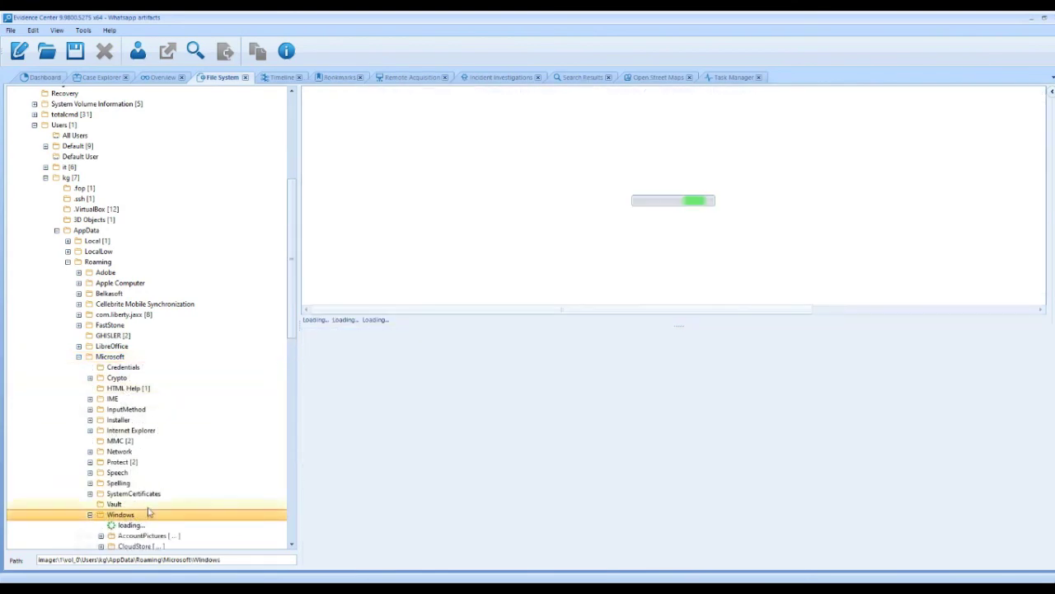
scroll(293, 257, "down", 6)
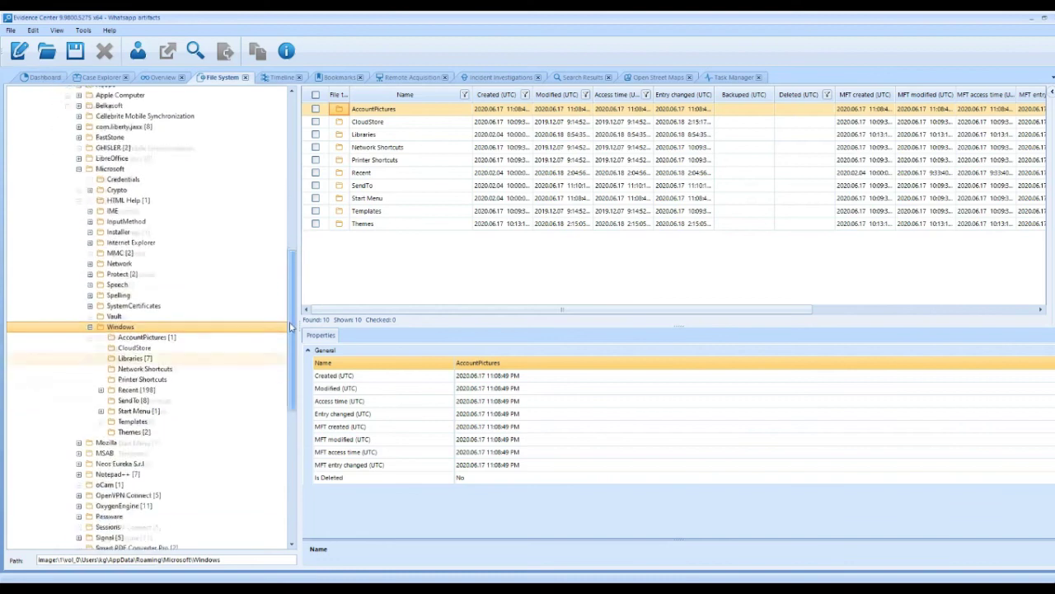
left_click(138, 394)
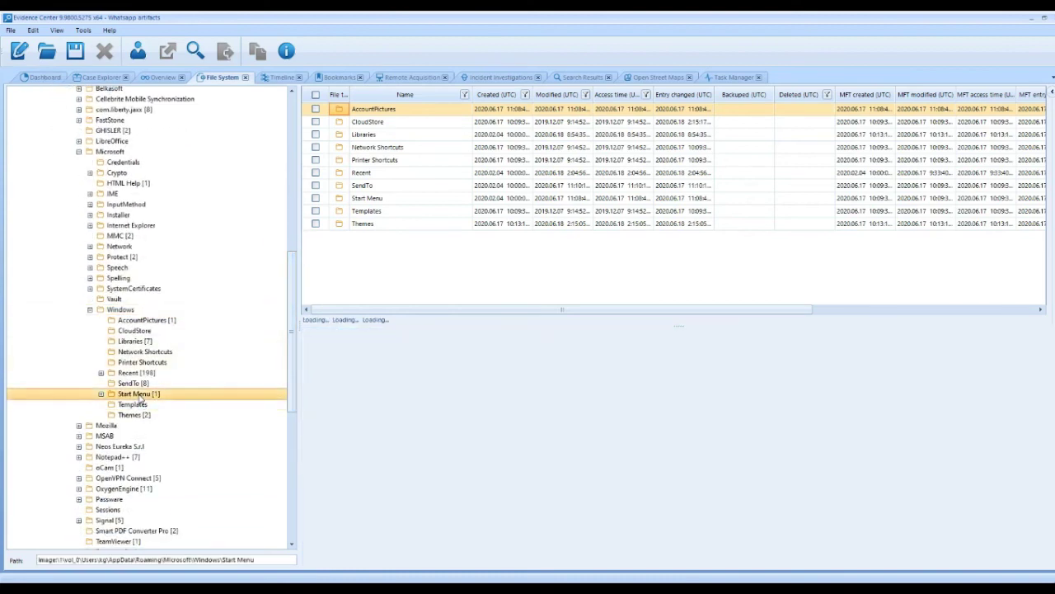
left_click(101, 394)
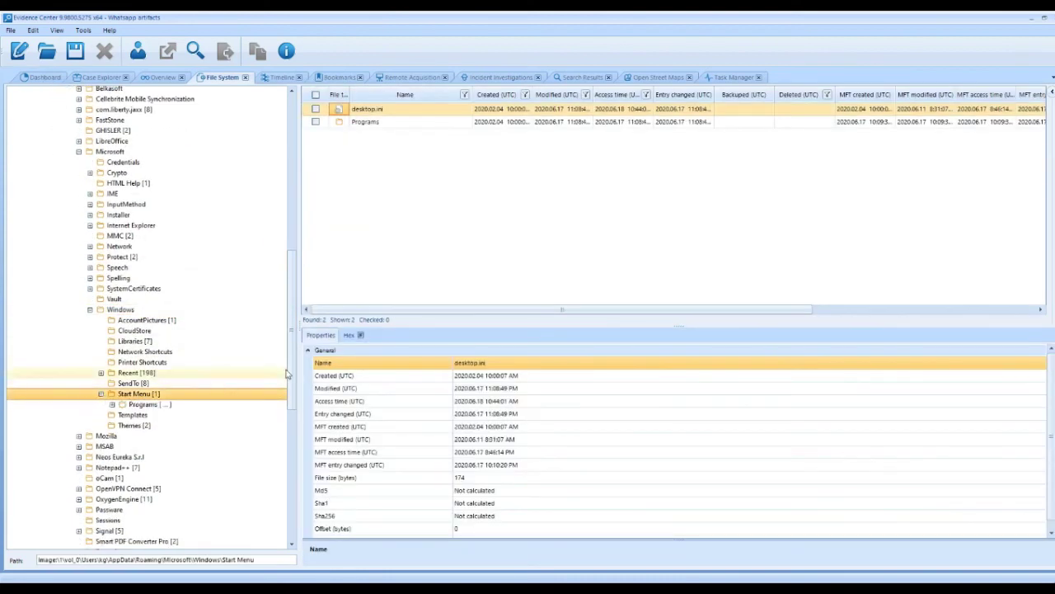
left_click(141, 405)
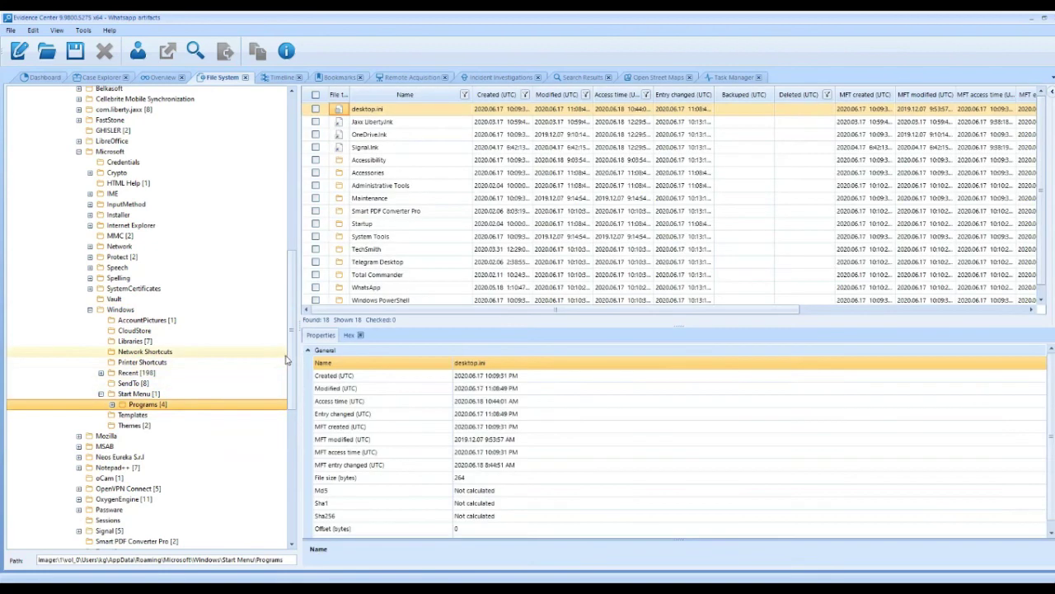
left_click_drag(288, 367, 290, 428)
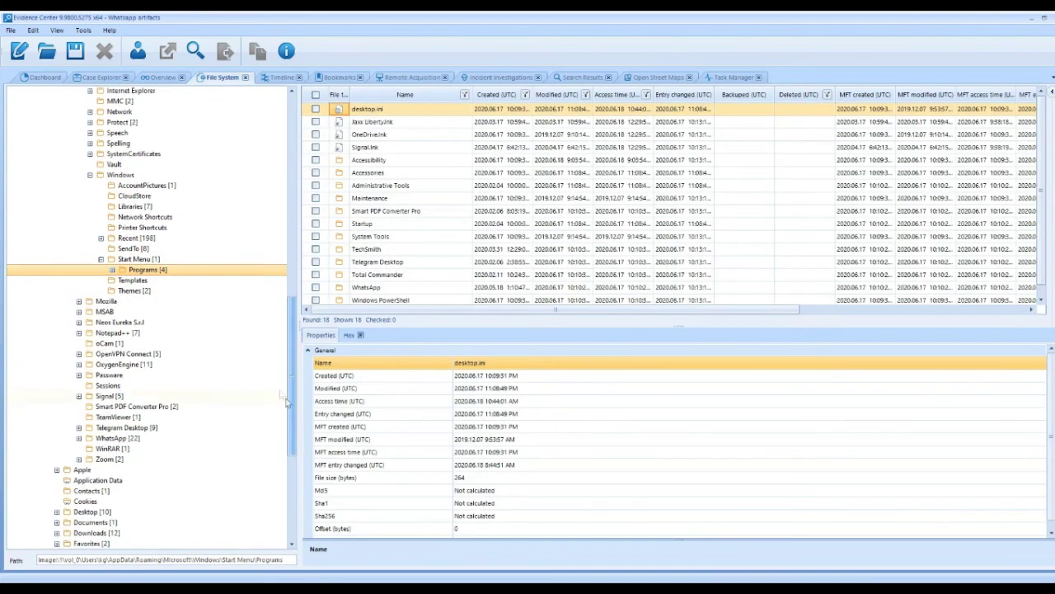
left_click(113, 270)
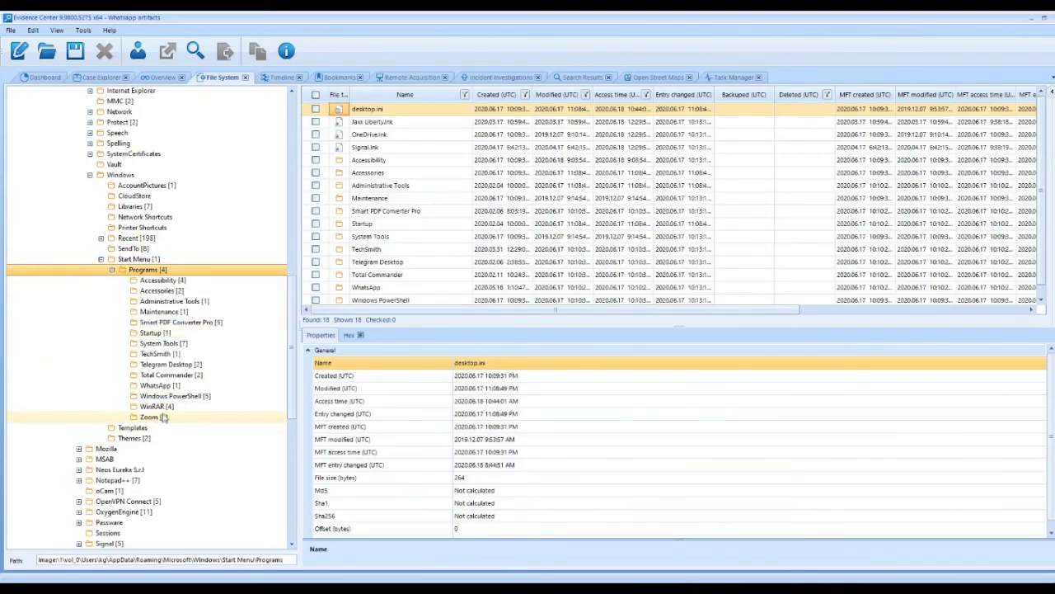
left_click(159, 385)
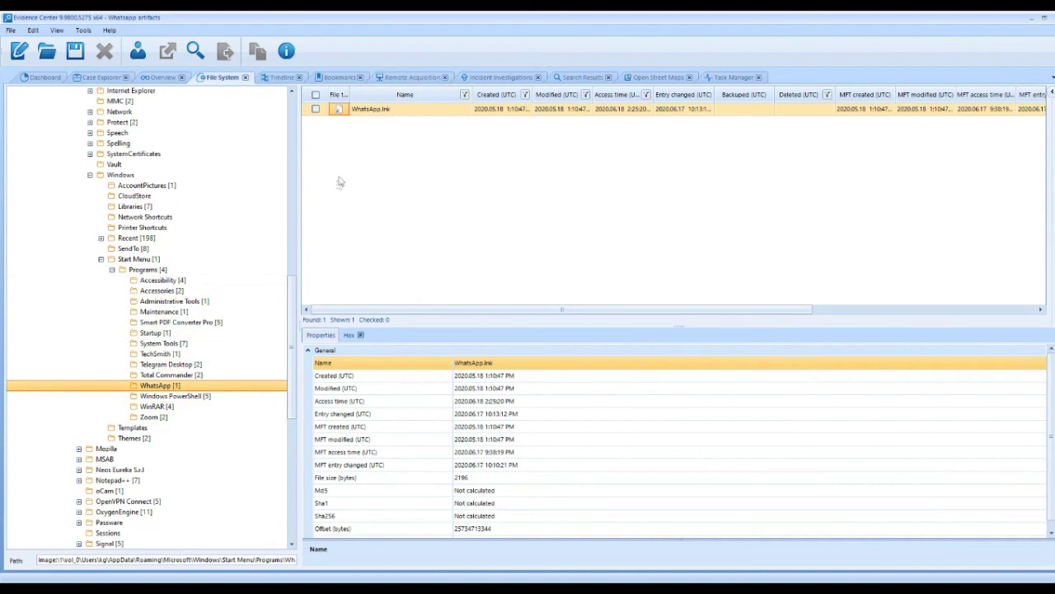
- Collapse the Users folder and expand Program Files\WindowsApps on the C:\ drive to list its app packages
left_click(91, 177)
scroll(266, 292, "up", 10)
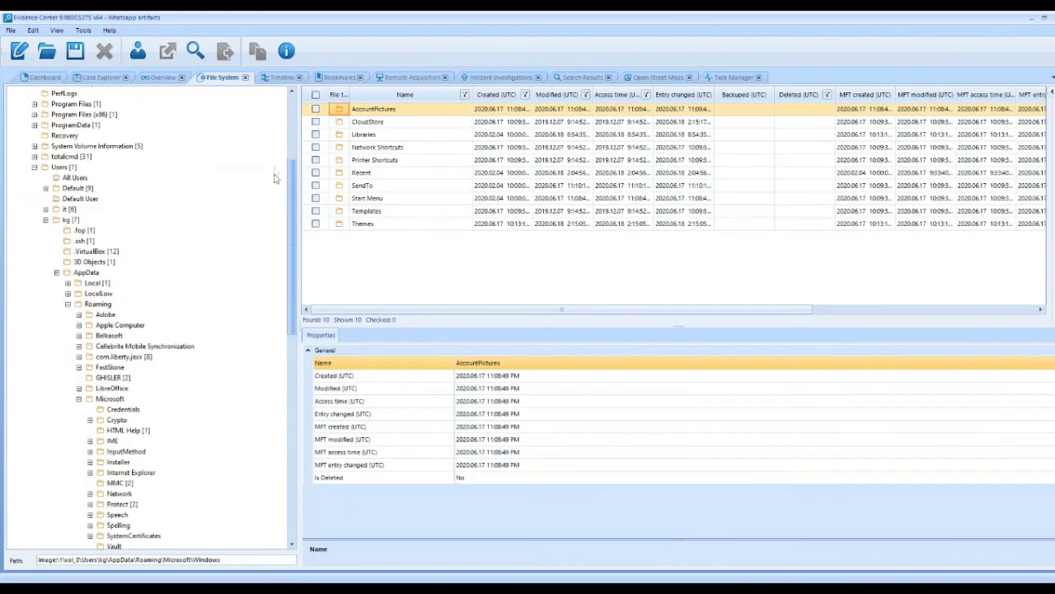
left_click(276, 156)
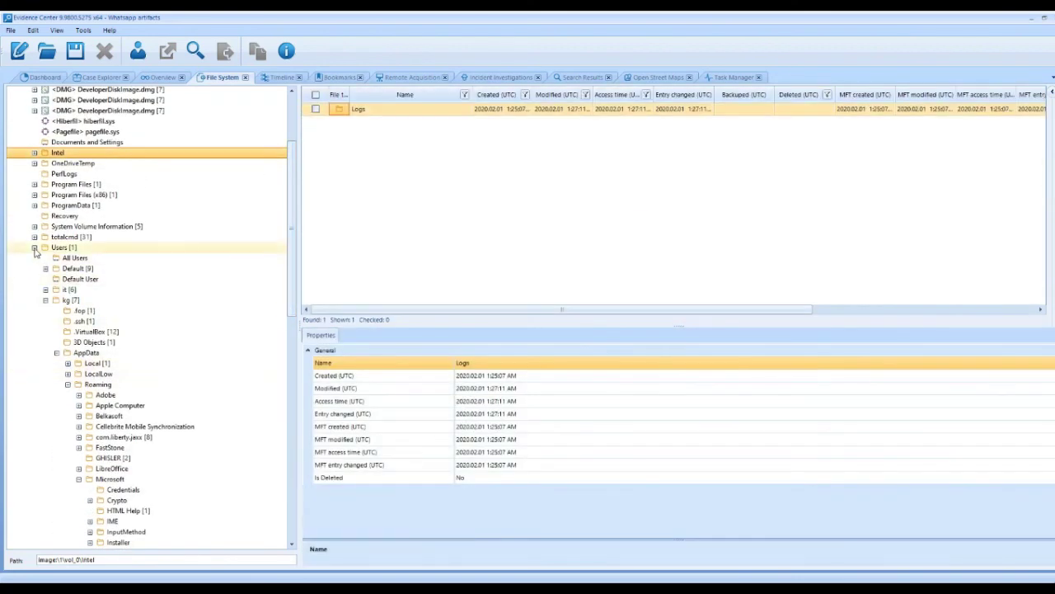
left_click(34, 248)
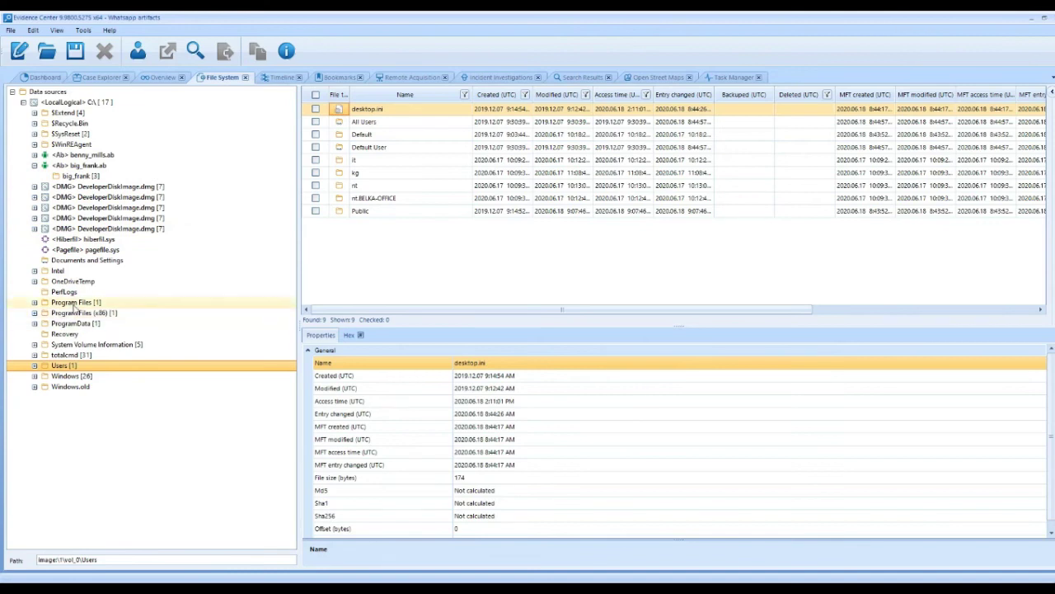
left_click(33, 303)
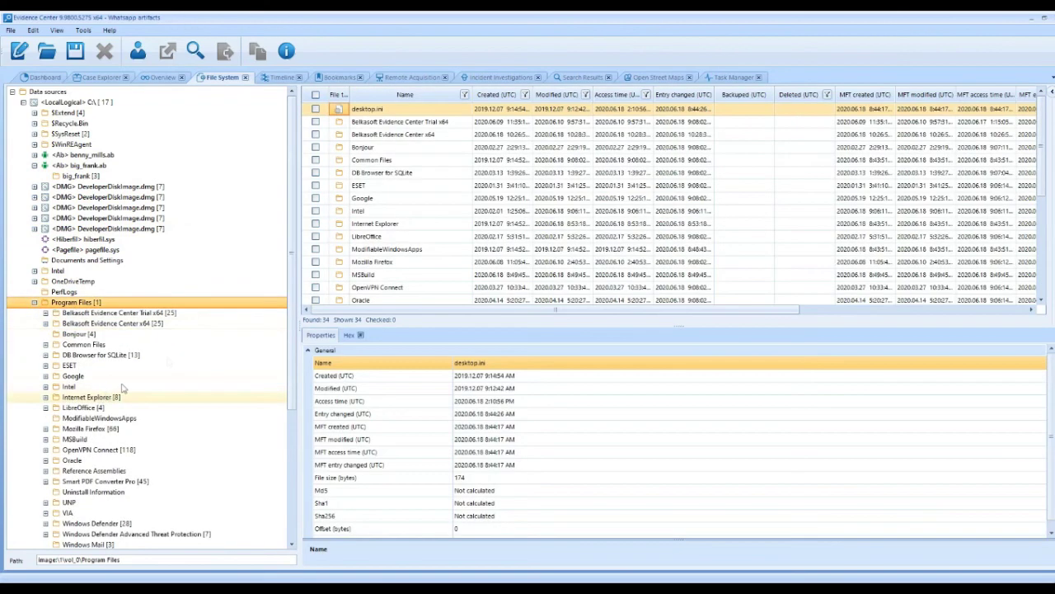
left_click_drag(293, 227, 295, 310)
scroll(216, 402, "down", 1)
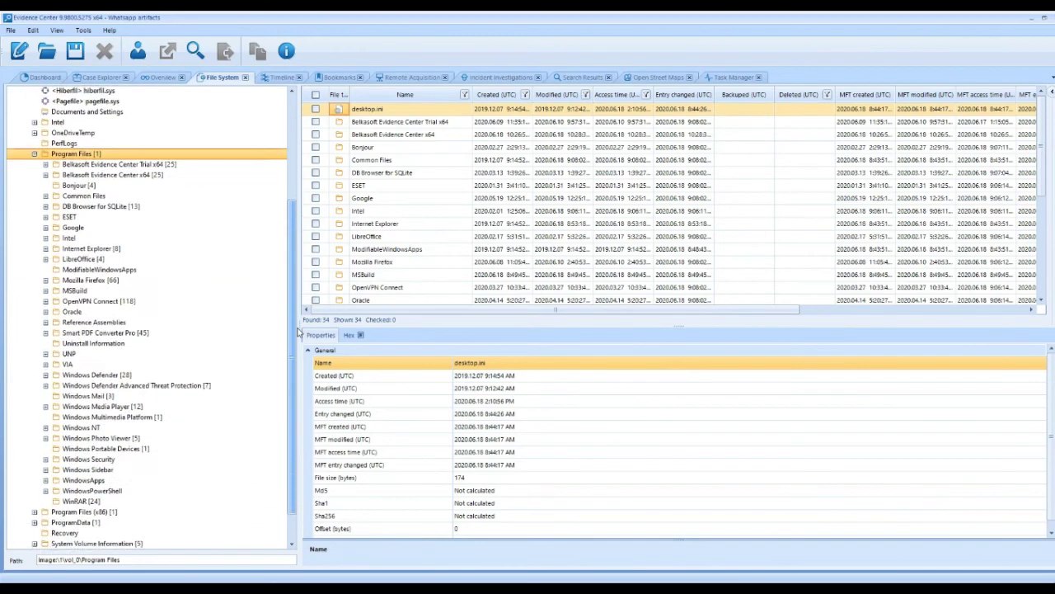
left_click(91, 474)
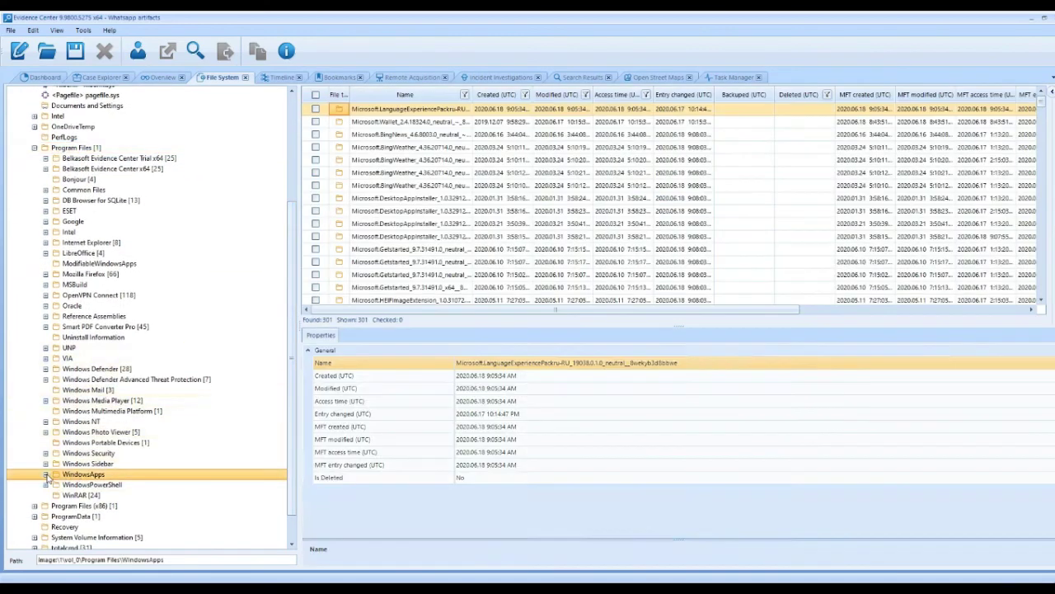
left_click(46, 474)
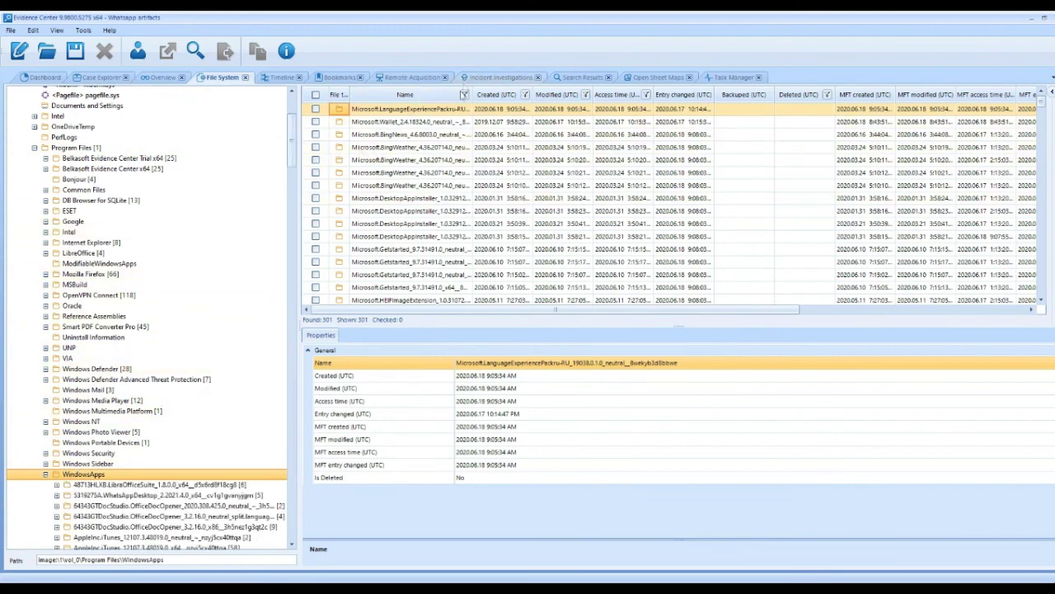
- Widen the Name column, filter the WindowsApps folder by the name "whatsapp" and open the WhatsAppDesktop package folder
left_click_drag(474, 94, 548, 94)
left_click(542, 94)
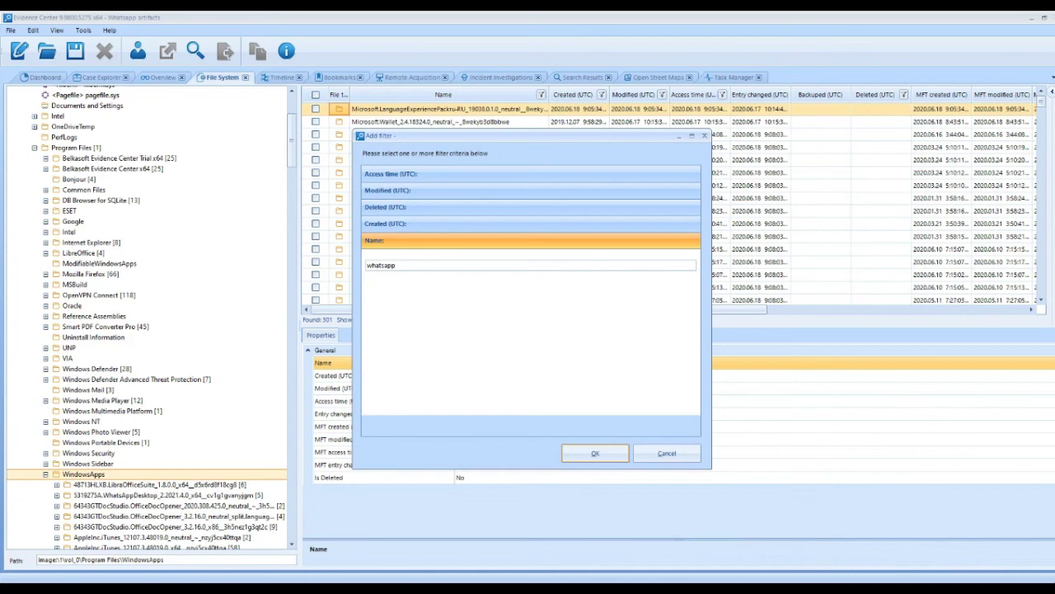
key("Return")
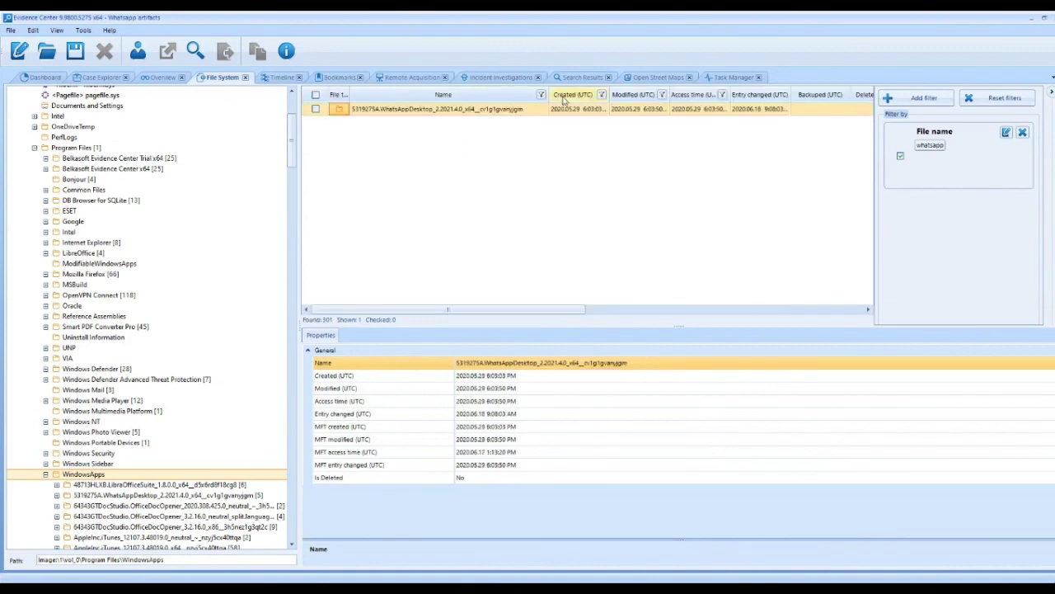
double_click(412, 109)
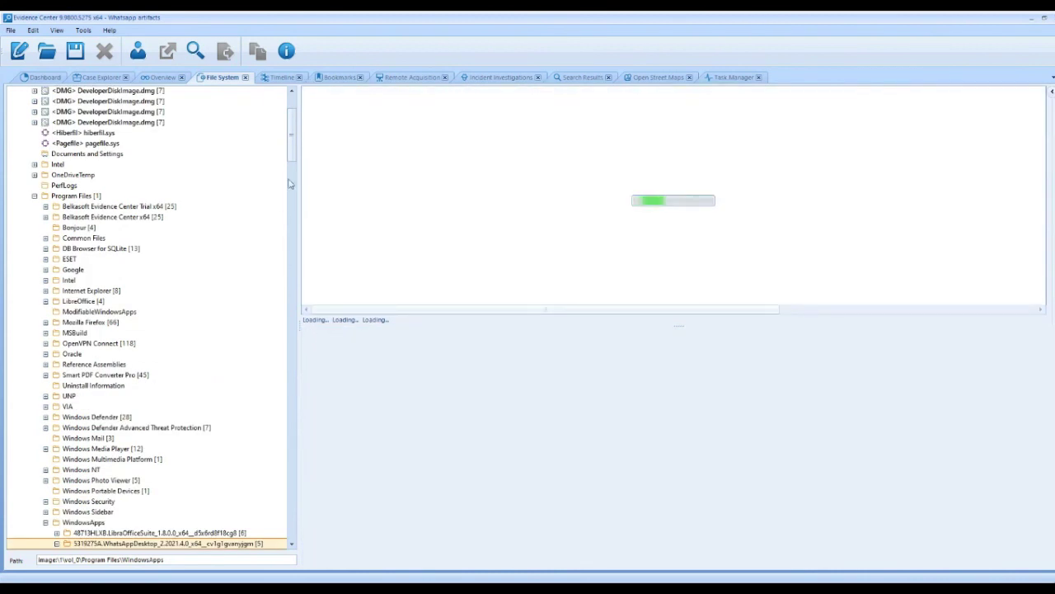
scroll(299, 183, "down", 5)
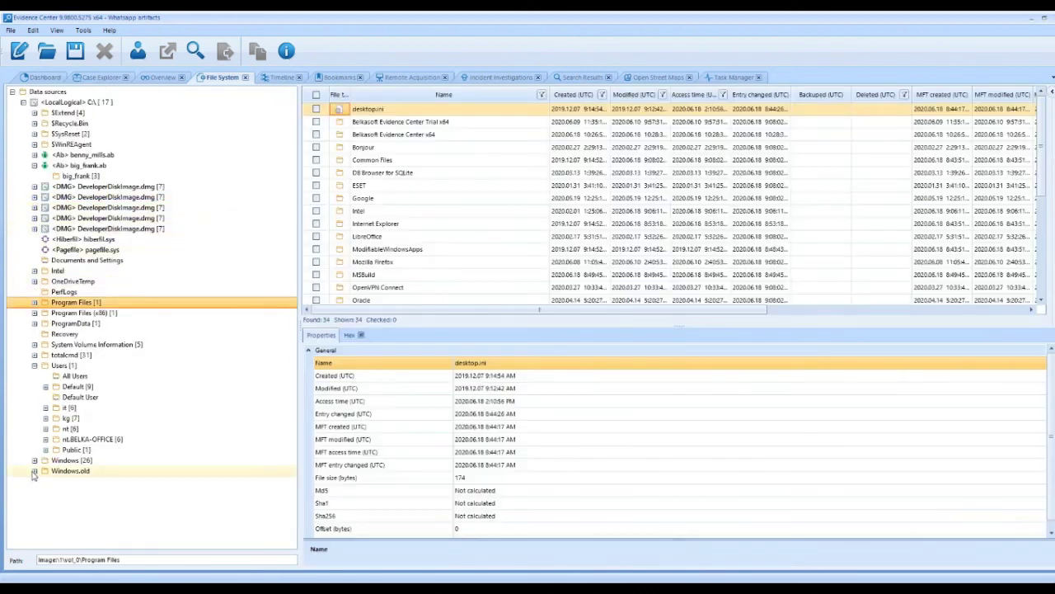
- Show the prefetch files stored in the Windows.old\WINDOWS\Prefetch folder
left_click(35, 471)
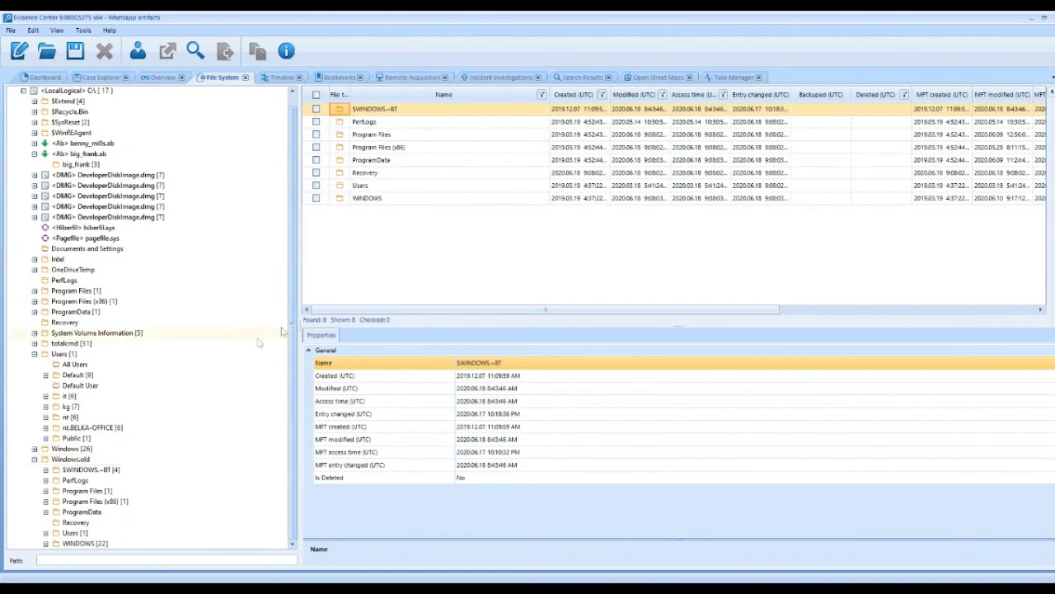
left_click(51, 546)
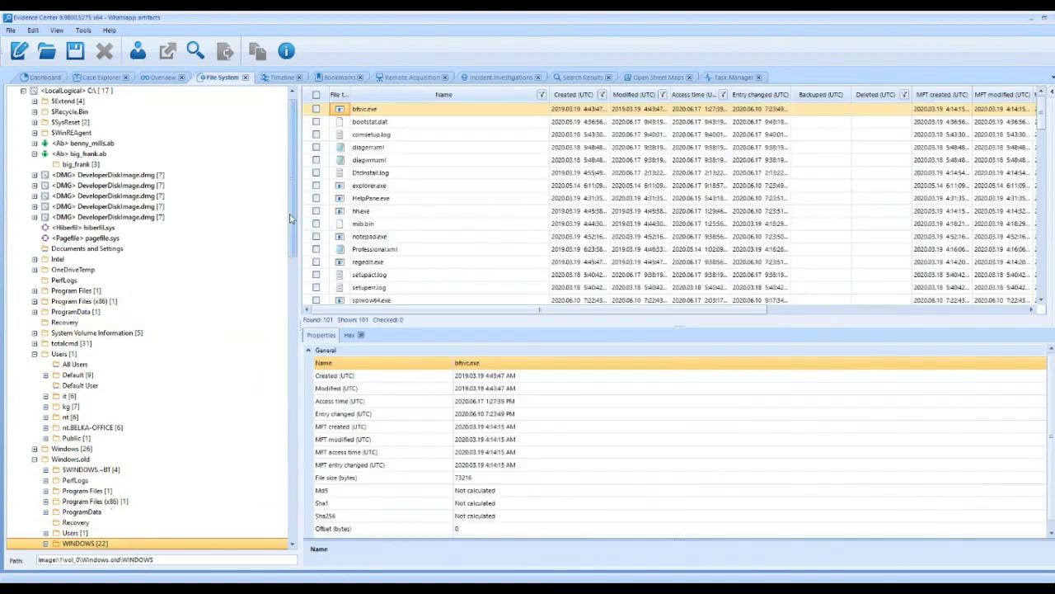
left_click_drag(294, 215, 293, 402)
left_click(106, 472)
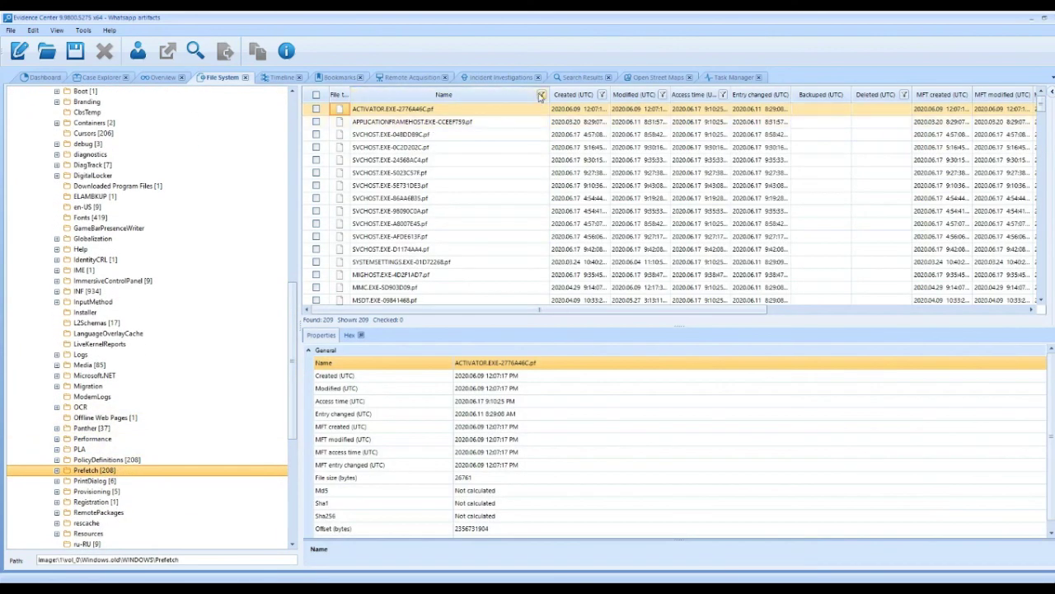
- Filter the Prefetch folder's files by the name "whatsapp"
left_click(542, 96)
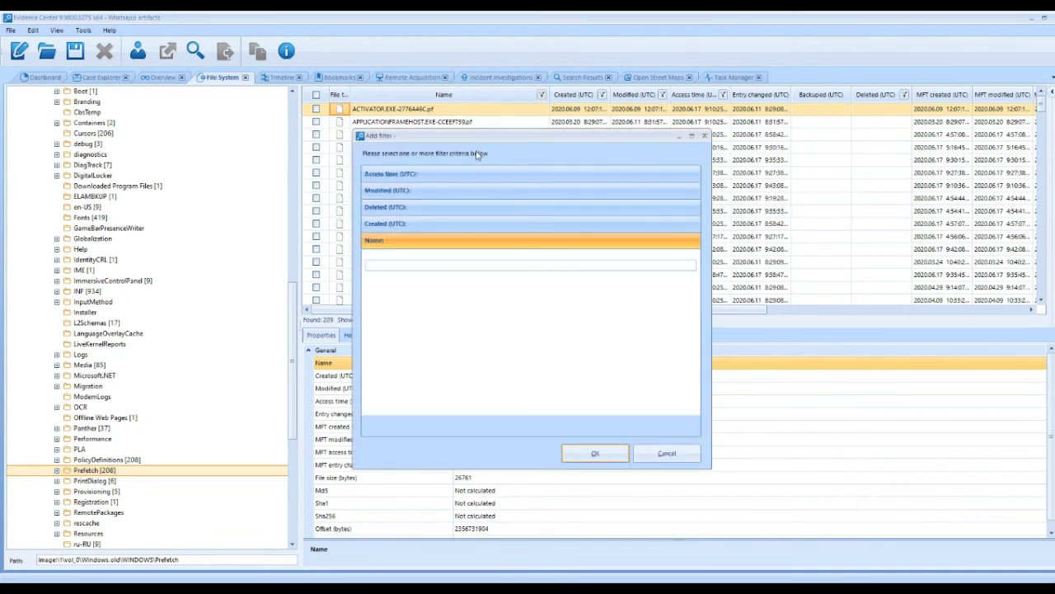
left_click(503, 239)
type("whatsapp")
key("Return")
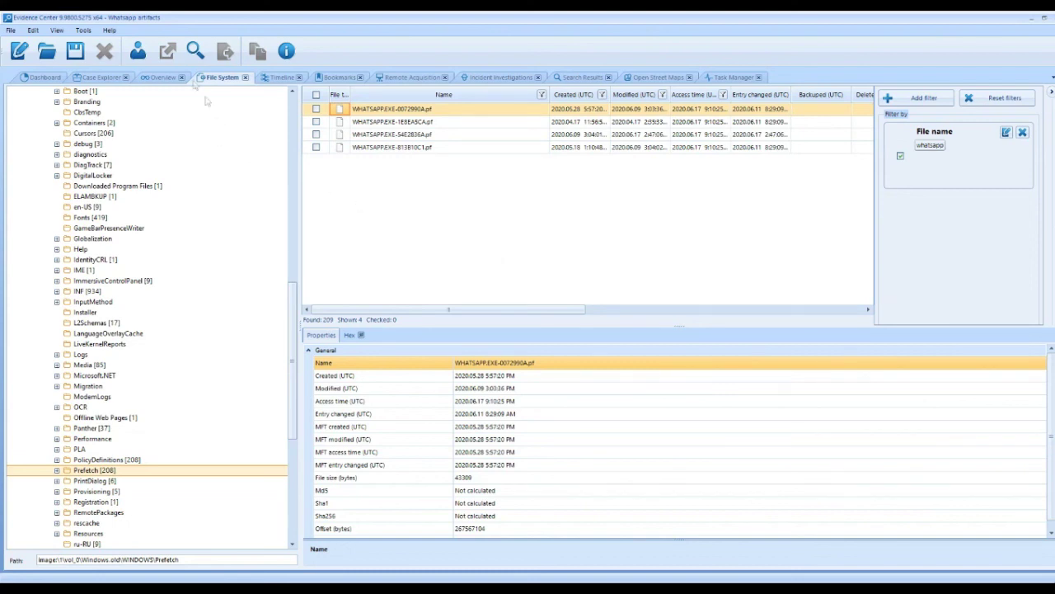
- Switch to the case overview and list the URLs found under Browsers
left_click(156, 78)
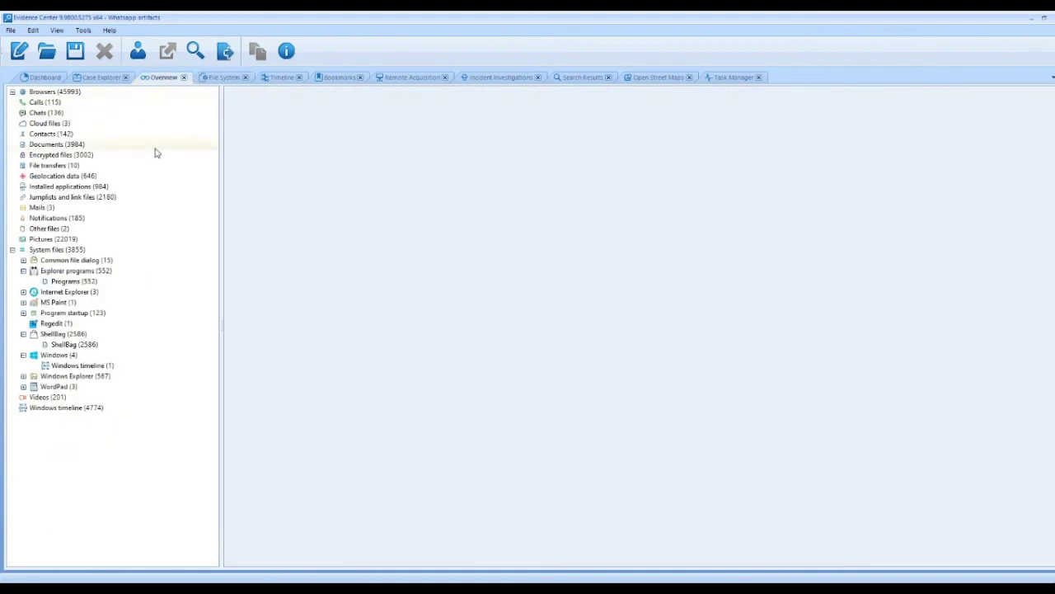
left_click(12, 92)
left_click(54, 176)
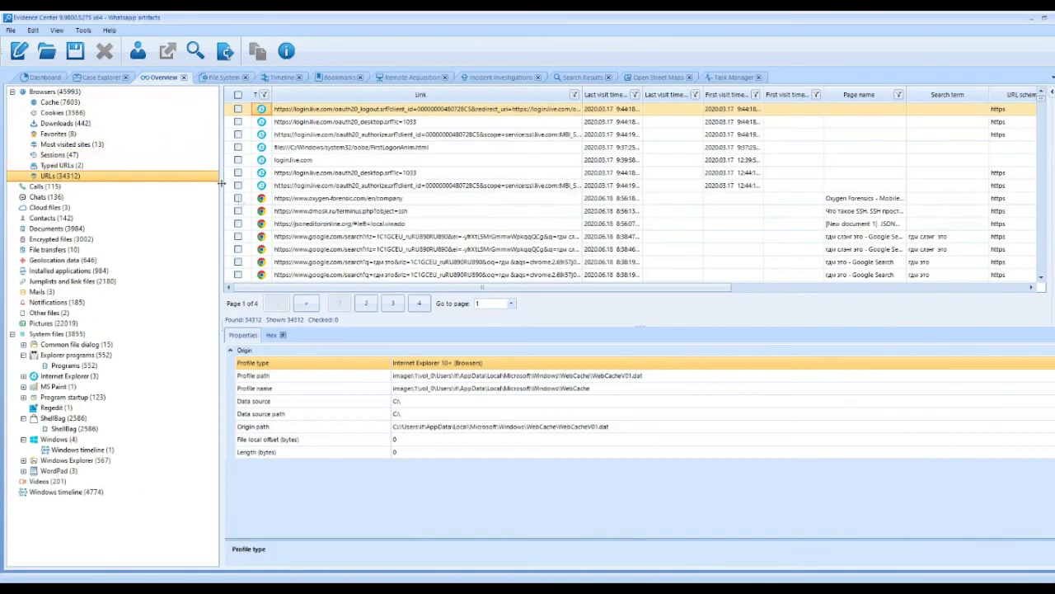
- Filter the browser URLs by links containing "whatsapp" and look through the matching entries
left_click(574, 94)
left_click(431, 270)
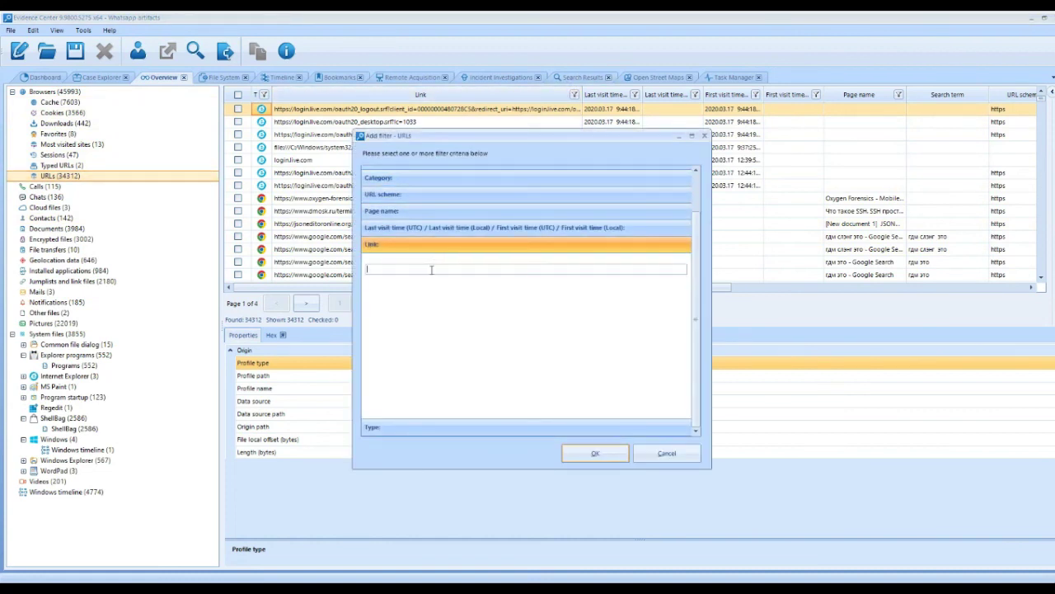
type("whatsapp")
key("Return")
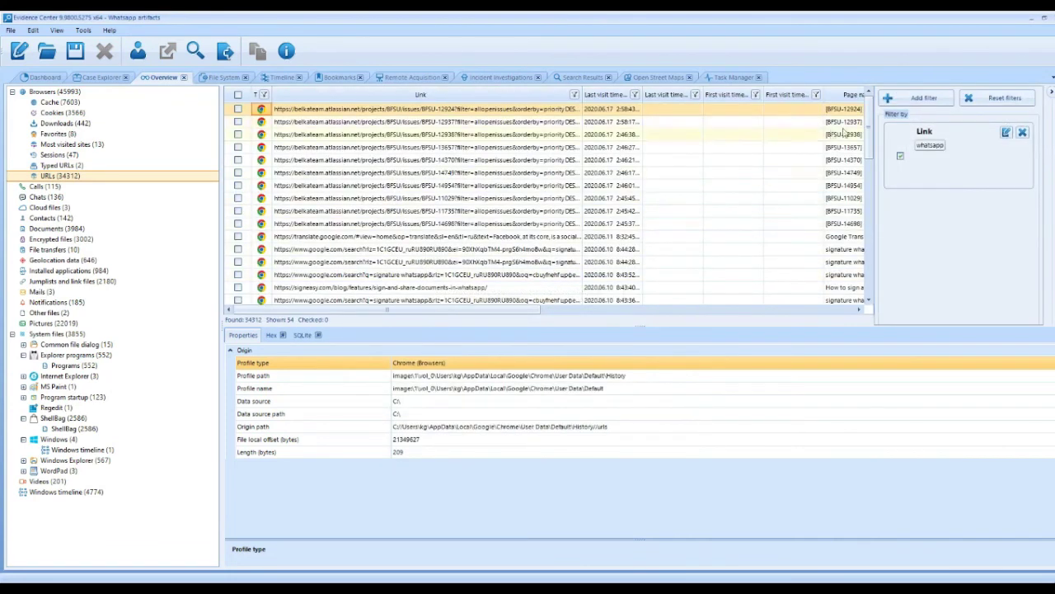
left_click_drag(869, 121, 867, 279)
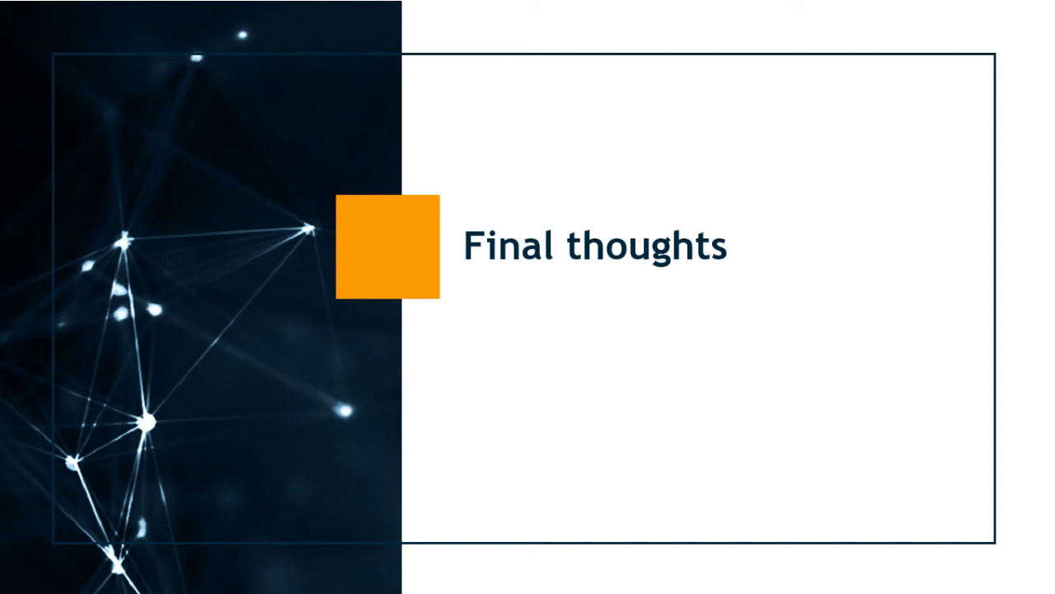
key("Right")
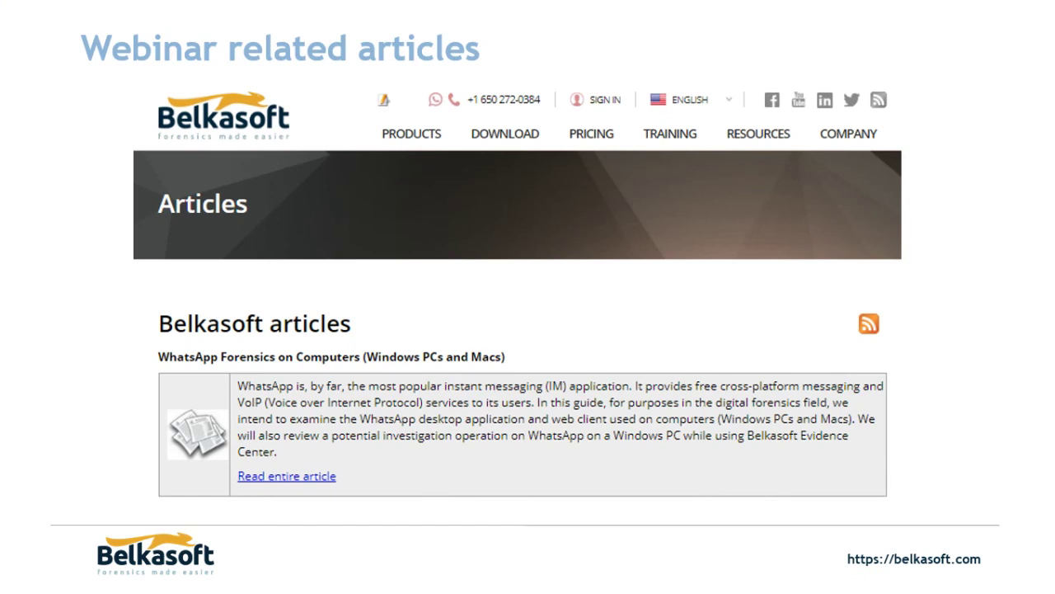